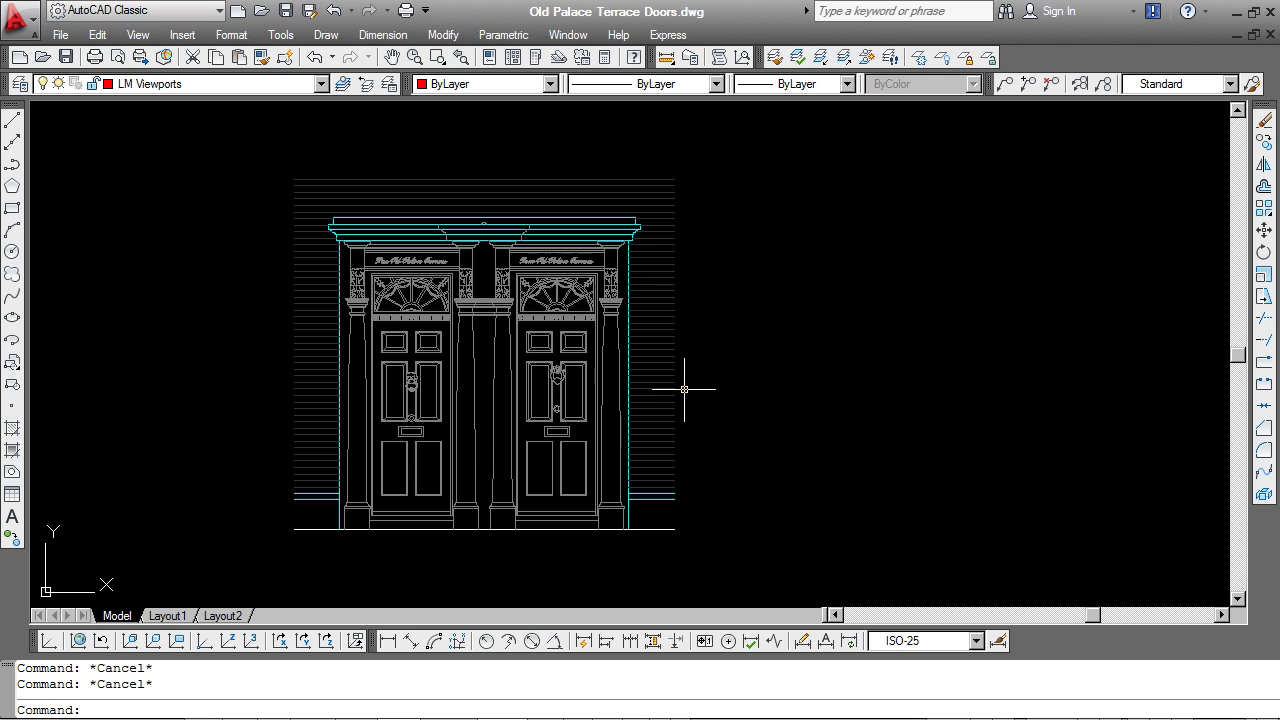
# - Zoom in on the knocker on the right-hand door
pyautogui.scroll(4, 570, 256)
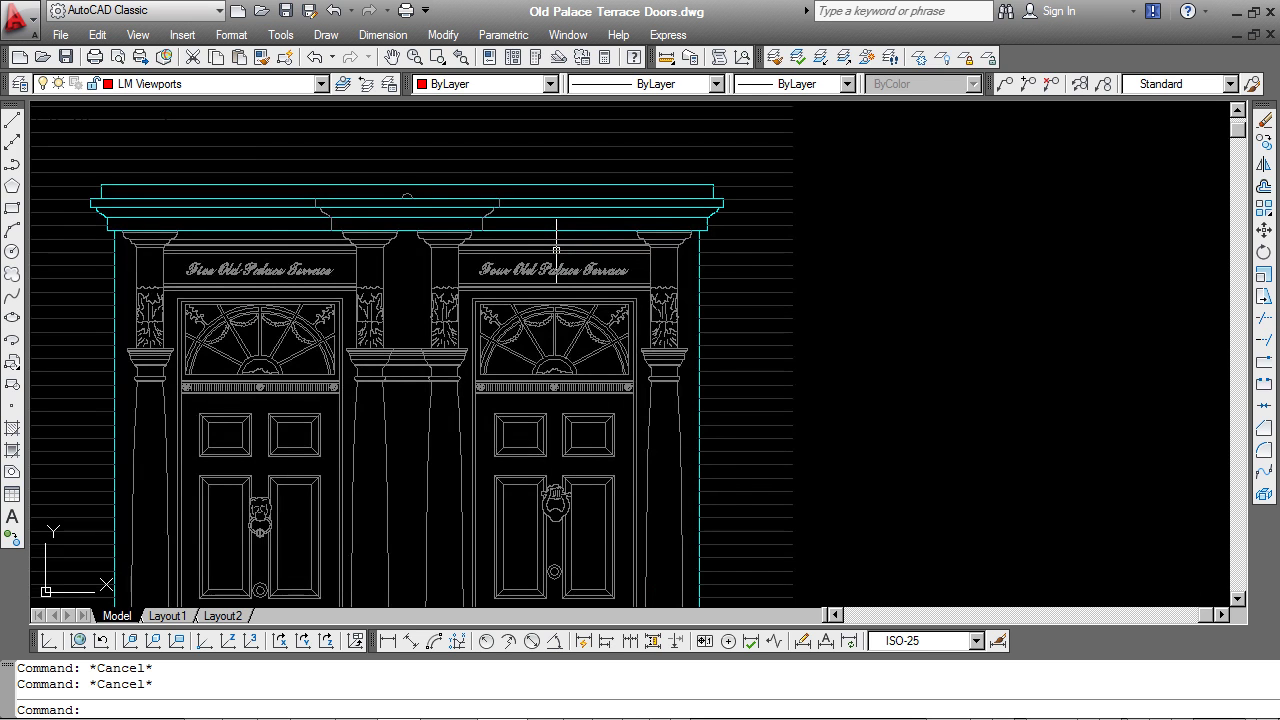
pyautogui.scroll(-3, 556, 250)
pyautogui.scroll(5, 548, 424)
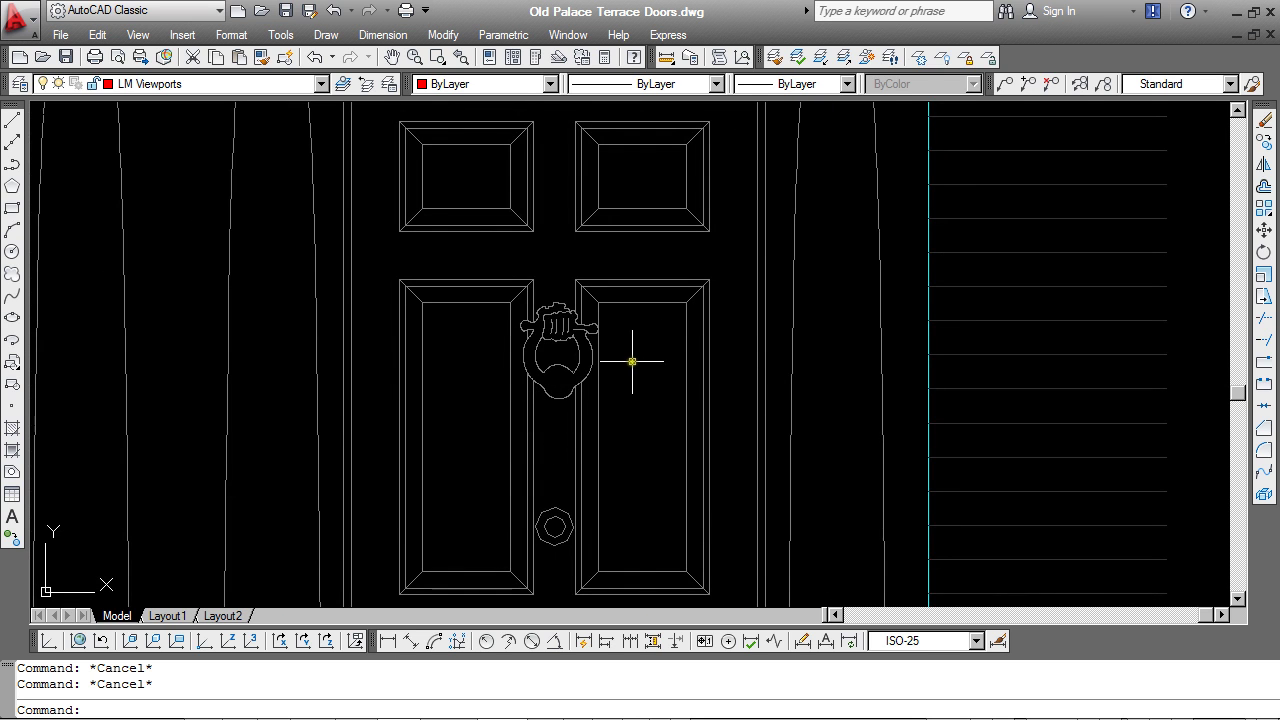
pyautogui.scroll(1, 632, 361)
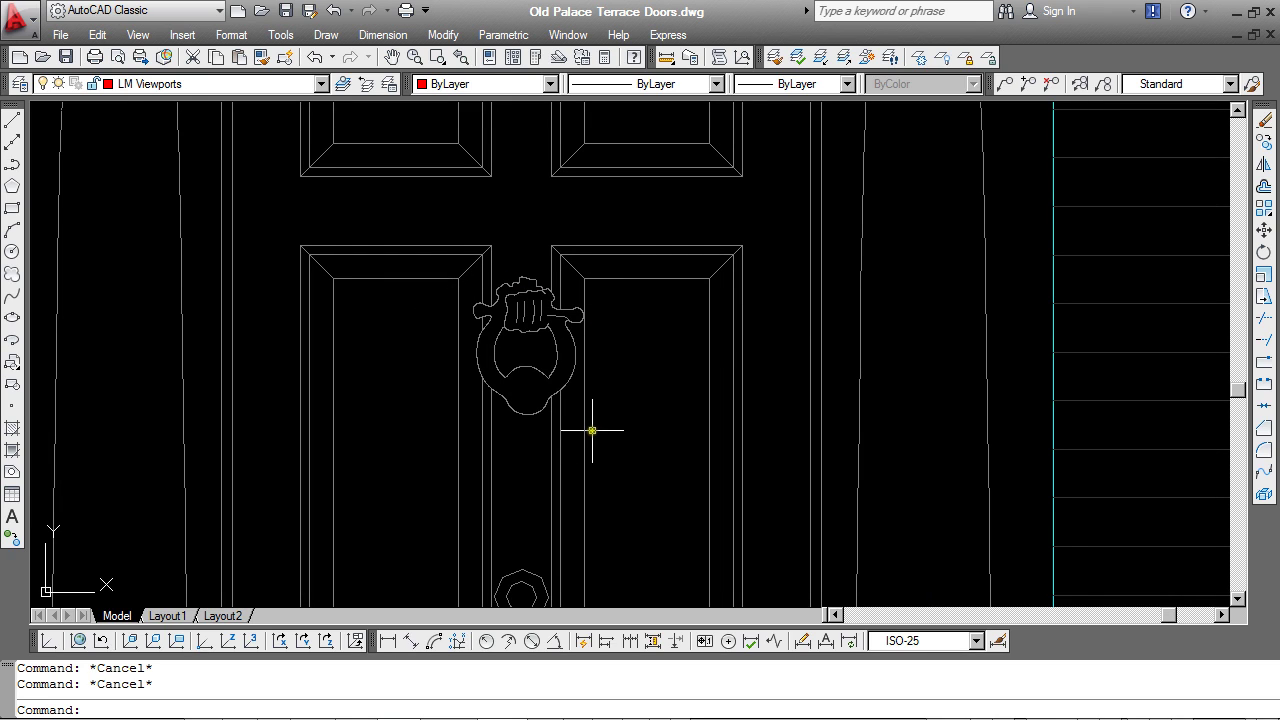
pyautogui.scroll(3, 608, 322)
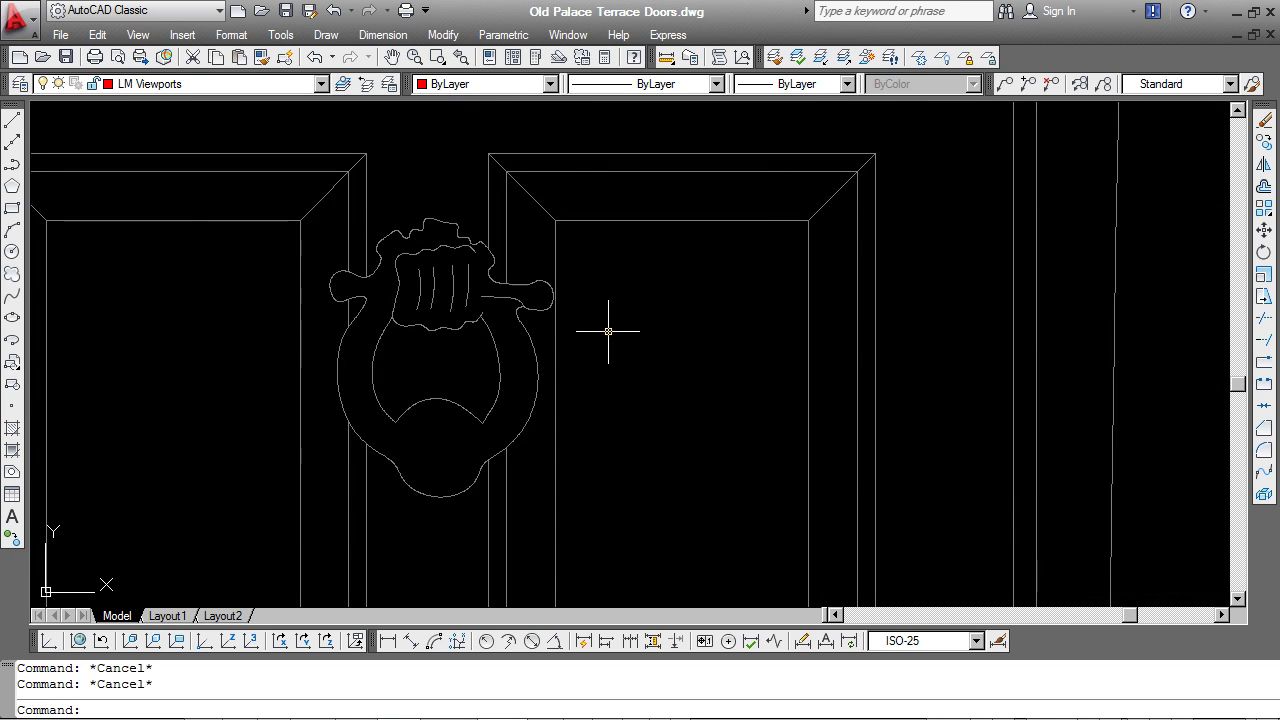
# - Select the knocker's arc, hand, bar piece, top handle and ring outlines, then clear the selection
pyautogui.click(495, 339)
pyautogui.click(457, 322)
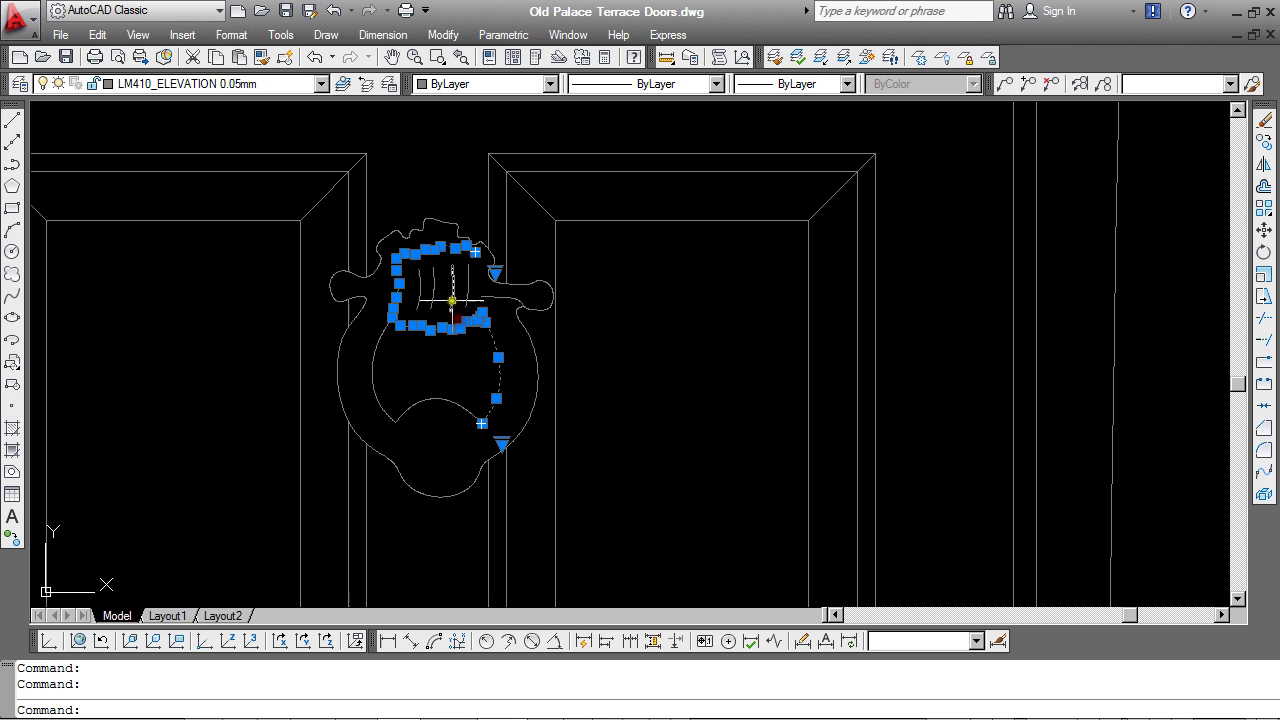
pyautogui.click(492, 299)
pyautogui.click(518, 285)
pyautogui.click(528, 326)
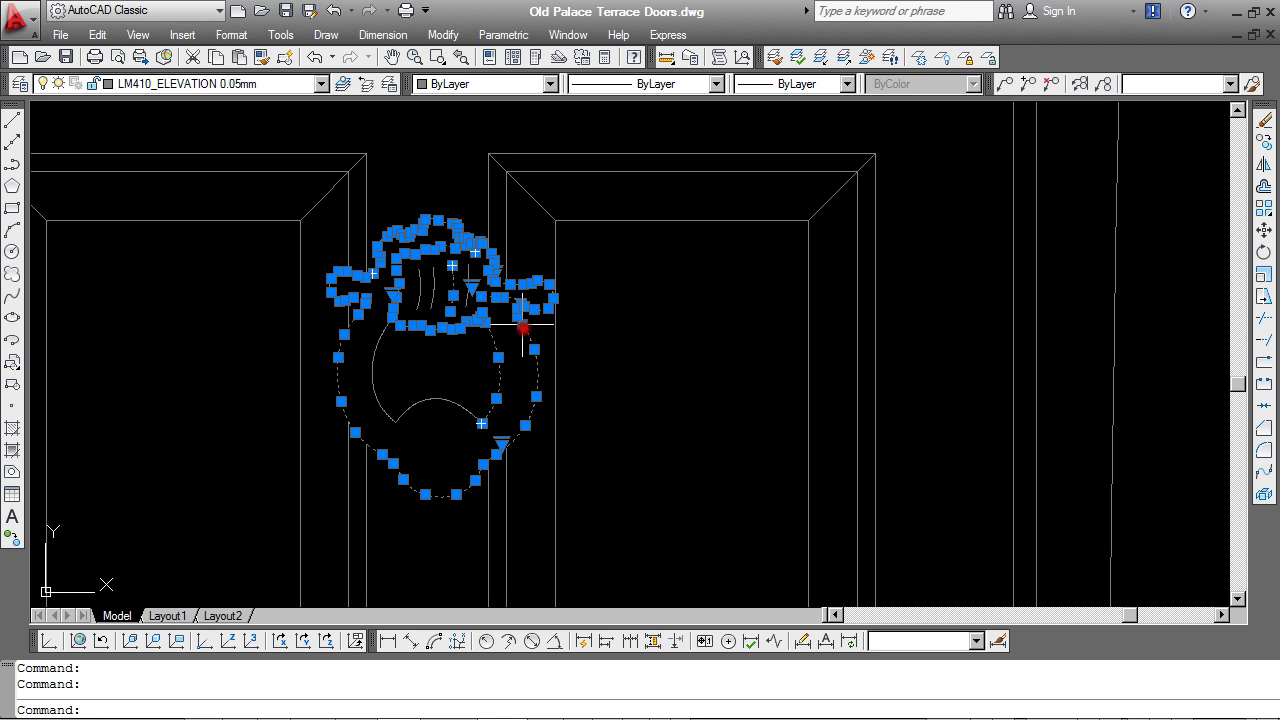
pyautogui.press('Escape')
pyautogui.press('Escape')
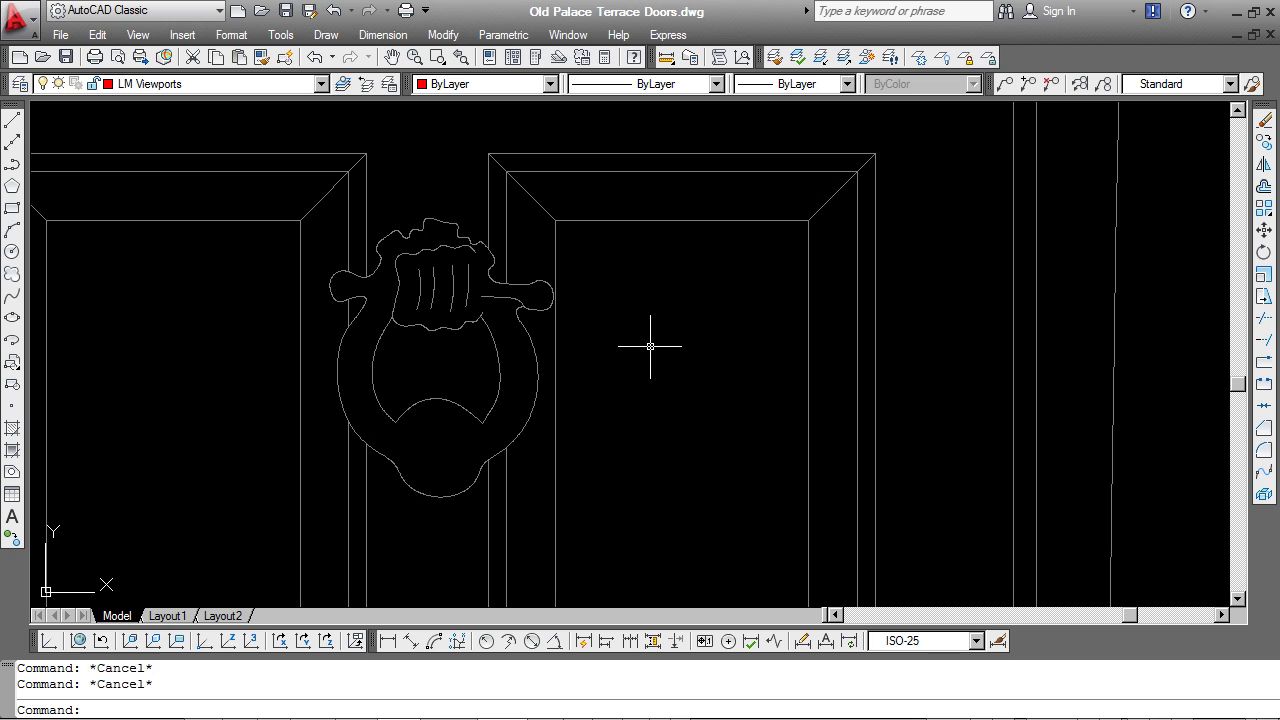
pyautogui.scroll(-2, 640, 345)
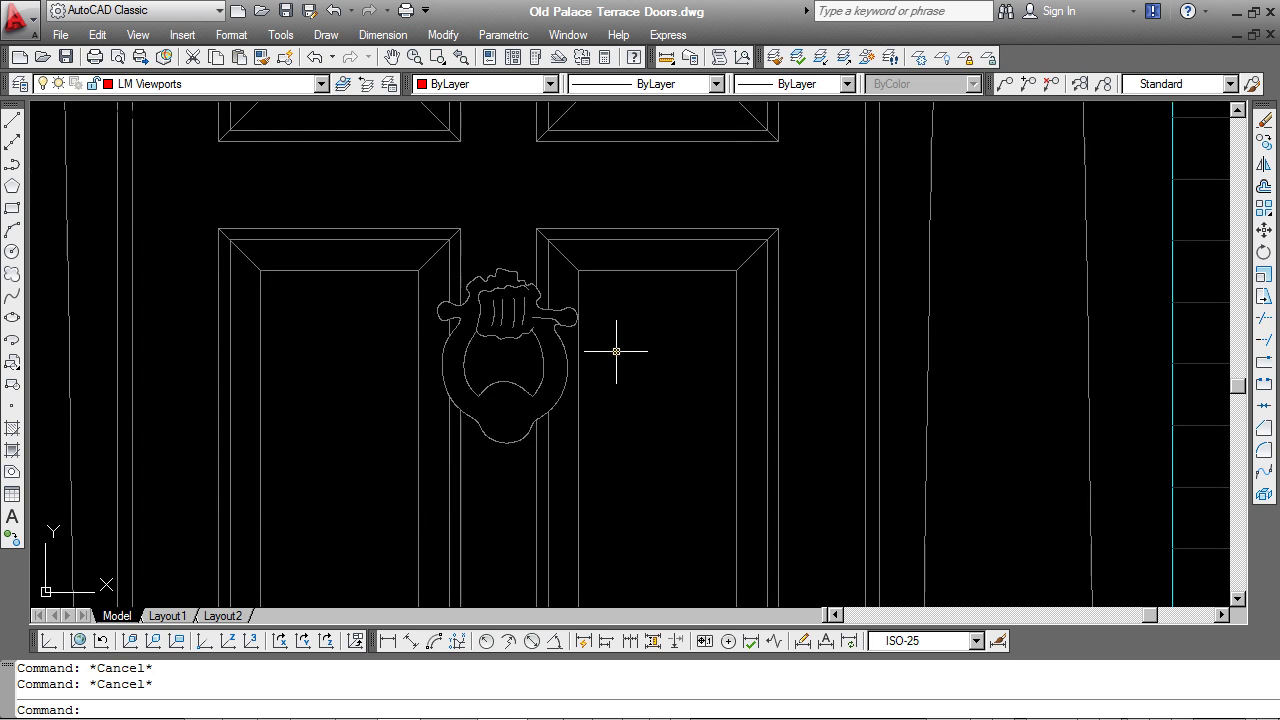
# - Copy the knocker's 12 objects into the empty space right of the doors
pyautogui.click(1263, 142)
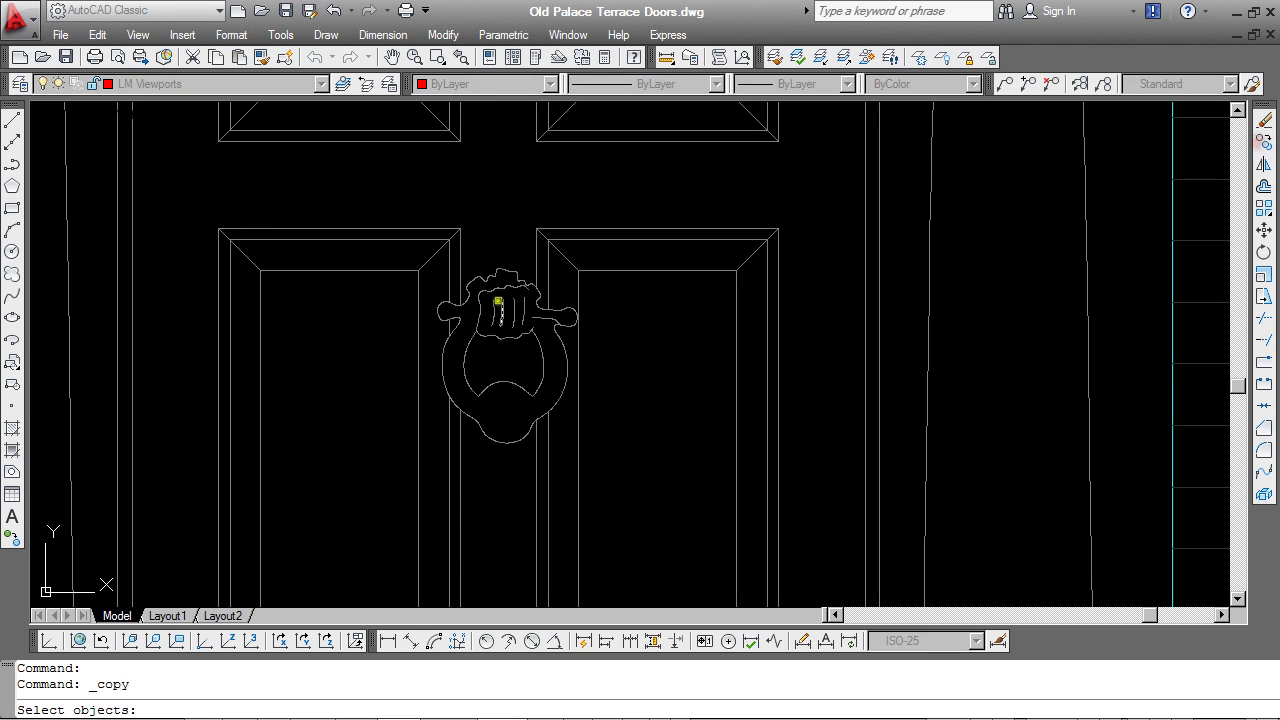
pyautogui.click(421, 253)
pyautogui.click(614, 458)
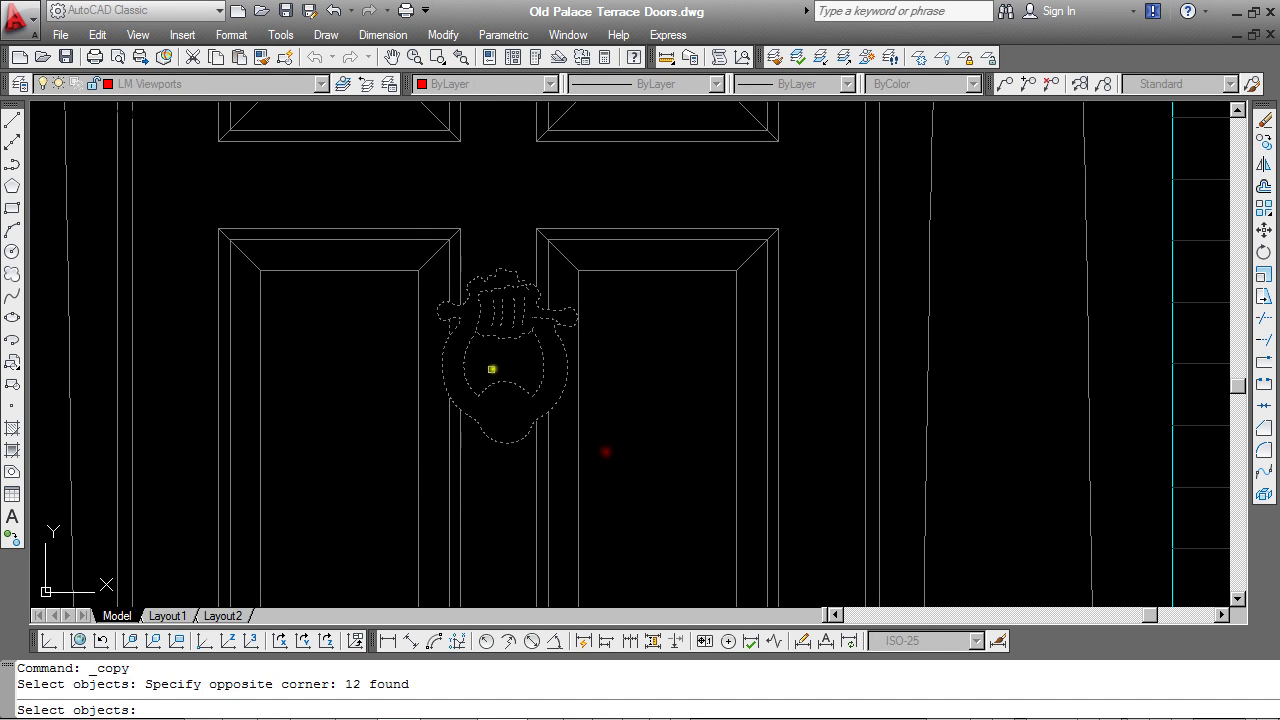
pyautogui.press('Return')
pyautogui.click(491, 366)
pyautogui.scroll(-2, 497, 363)
pyautogui.scroll(-3, 497, 363)
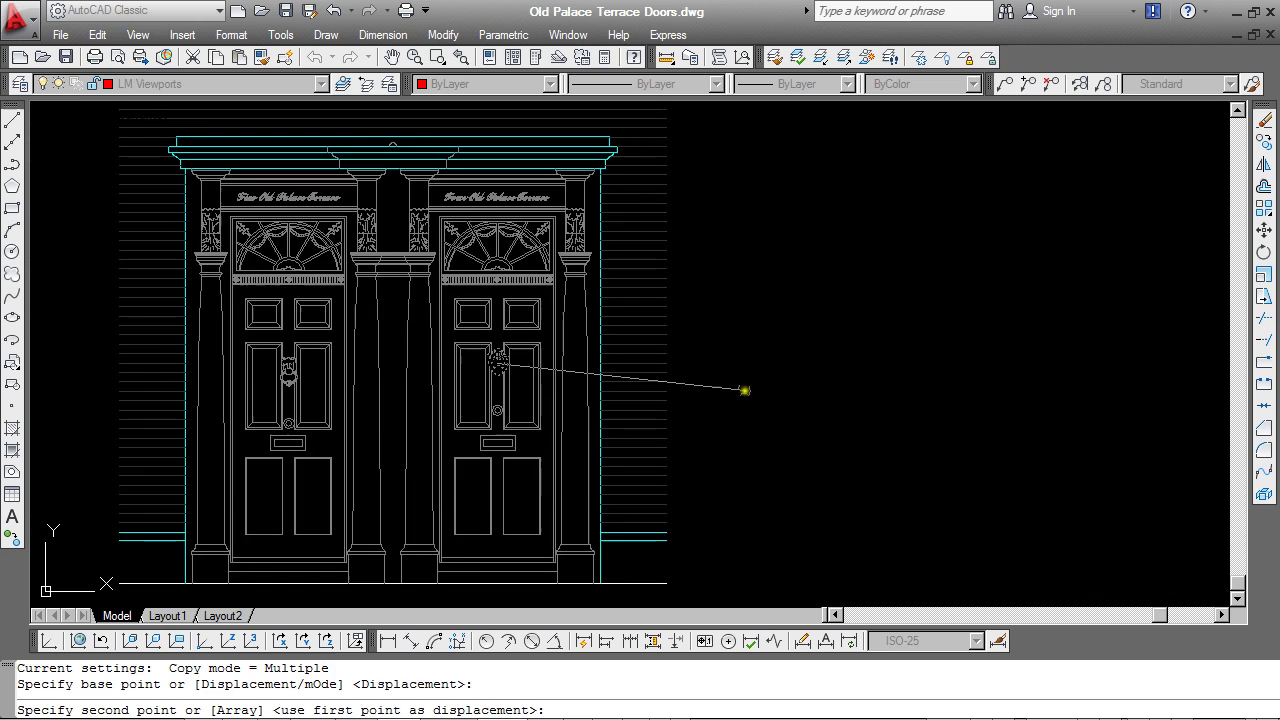
pyautogui.click(750, 384)
pyautogui.scroll(5, 778, 387)
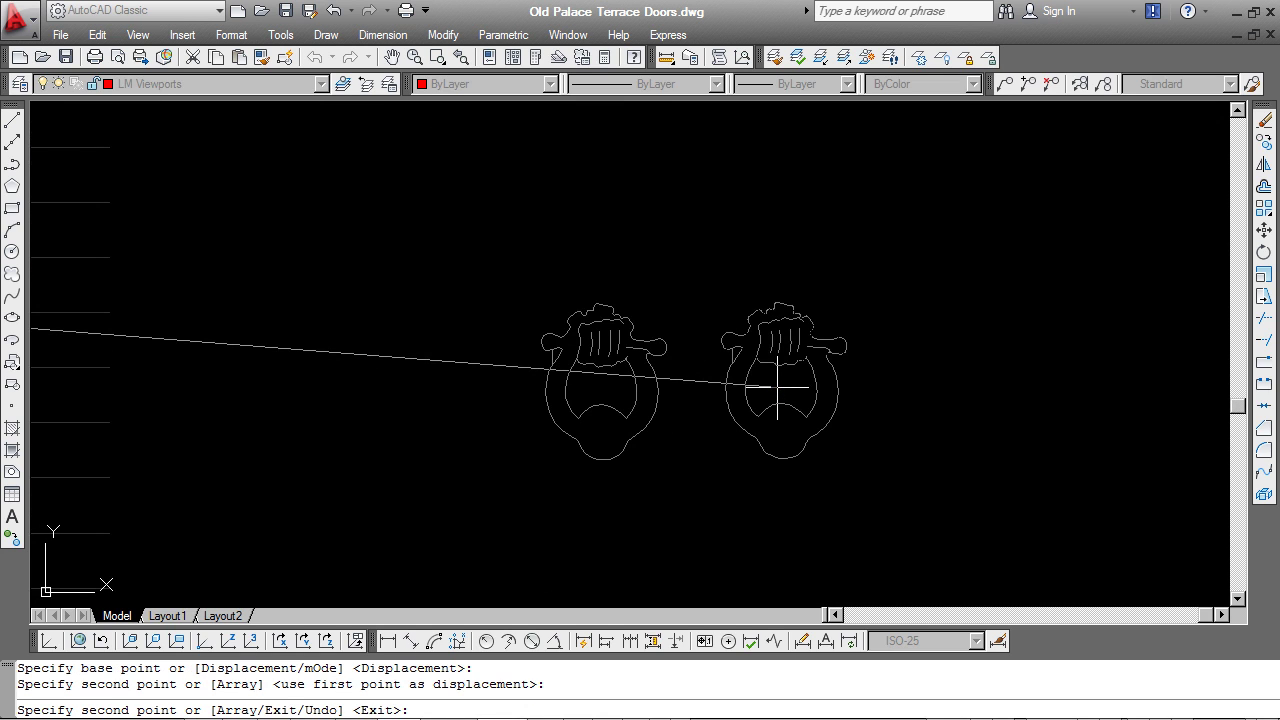
pyautogui.press('Escape')
pyautogui.press('Escape')
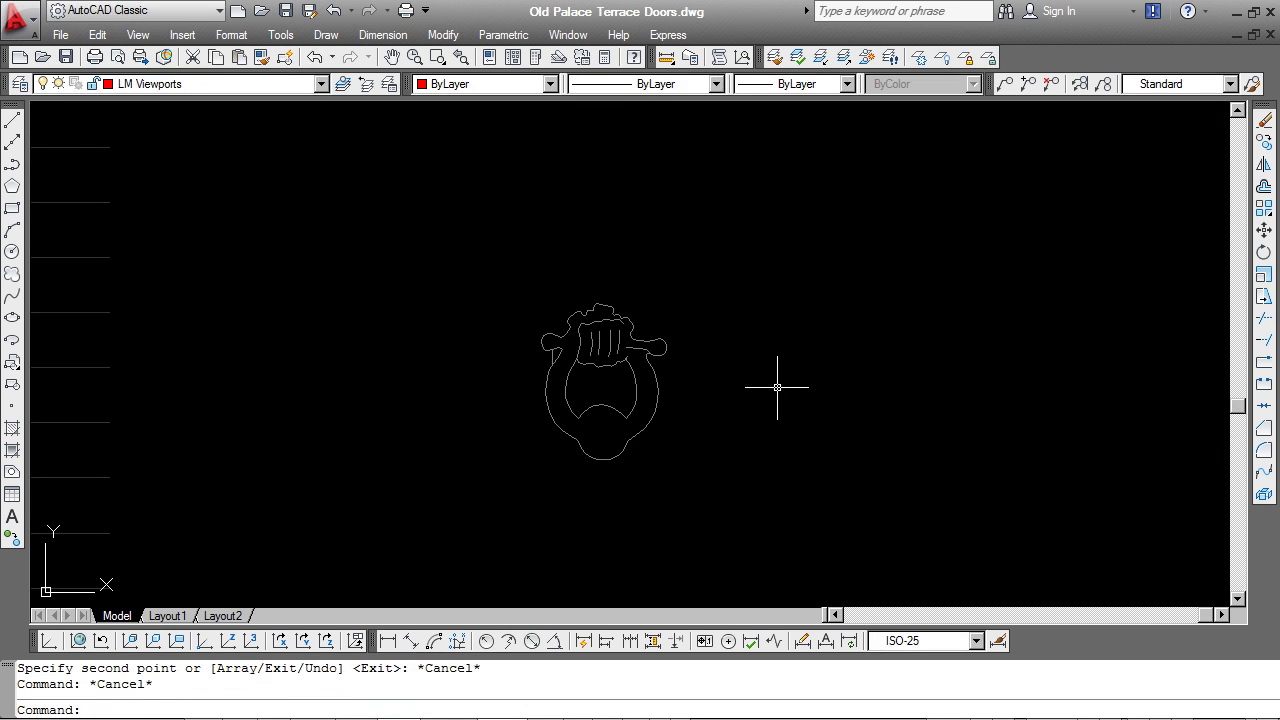
pyautogui.scroll(5, 560, 352)
# - Delete the short stray line left of the copied knocker
pyautogui.click(517, 353)
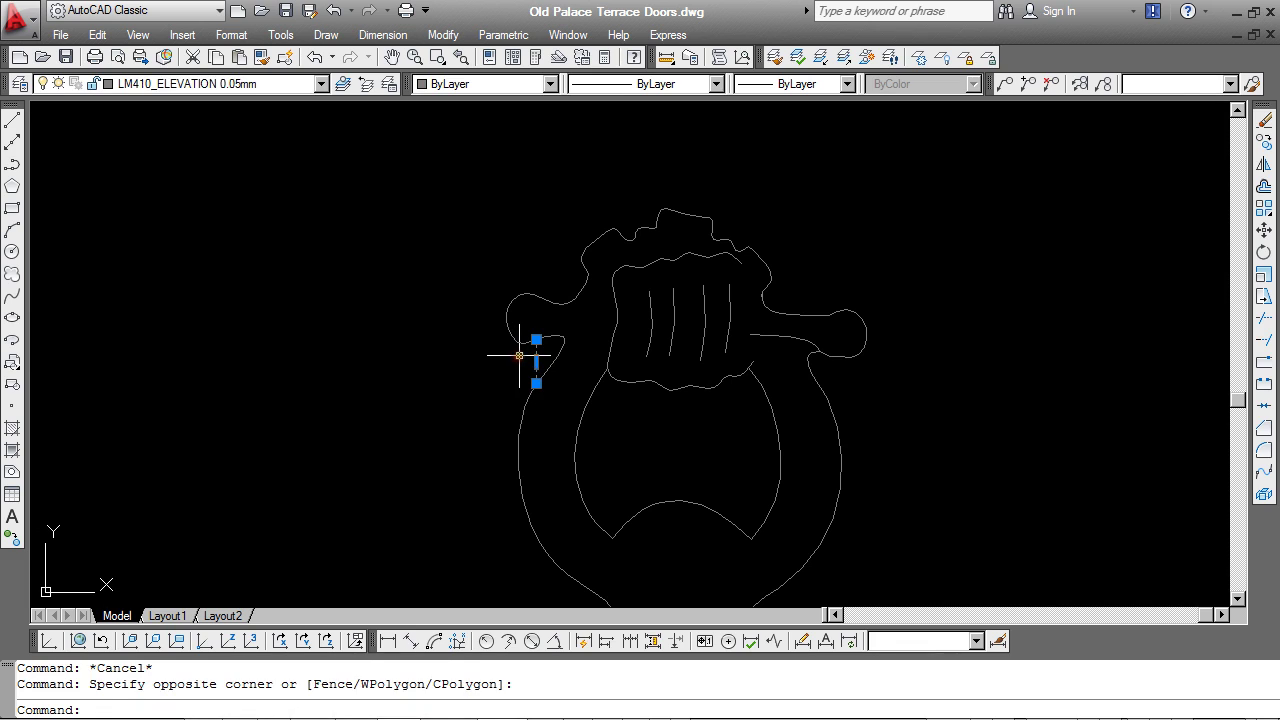
pyautogui.press('Delete')
pyautogui.scroll(-4, 568, 321)
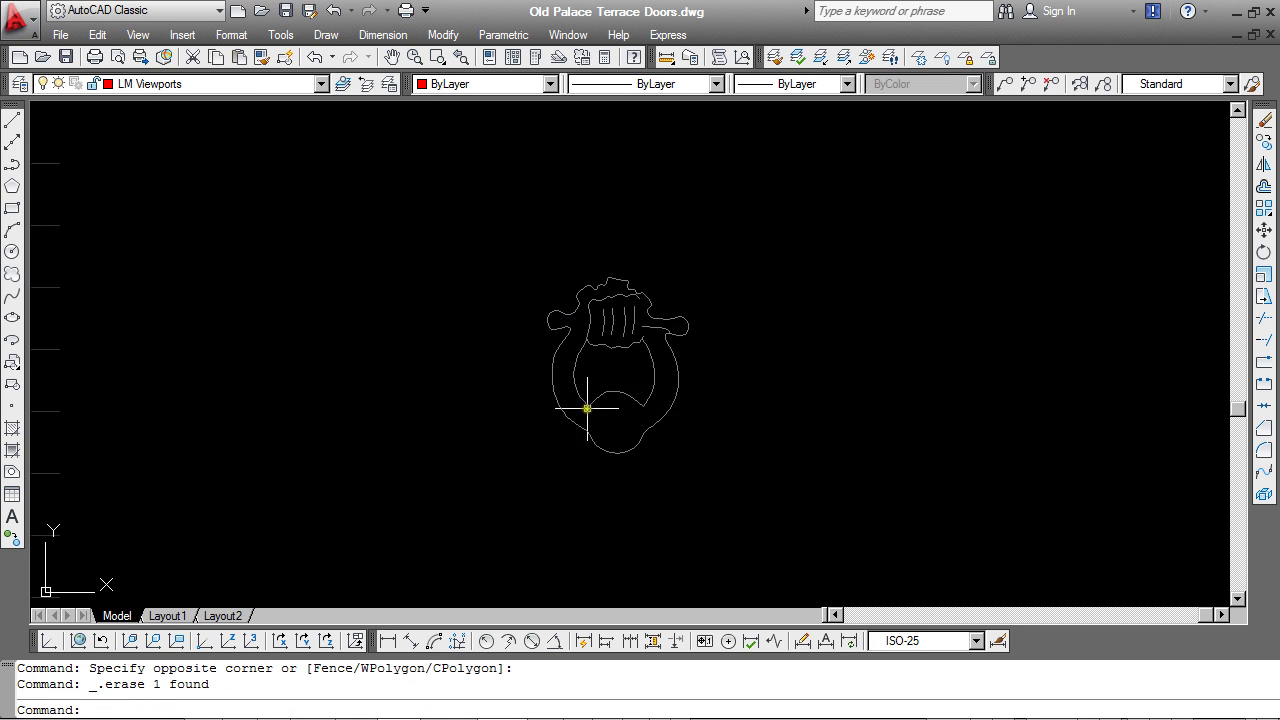
pyautogui.scroll(2, 587, 408)
# - Move all the copied knocker's curves onto layer 0 and make layer 0 current
pyautogui.click(481, 190)
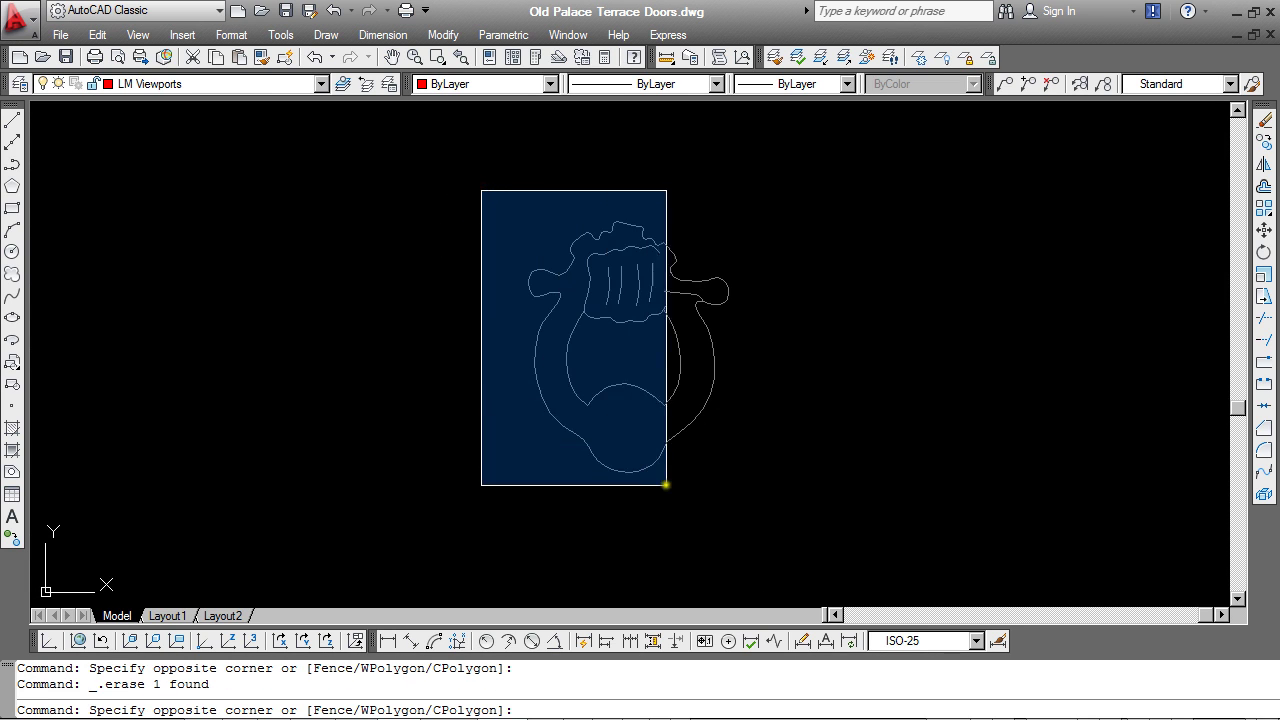
pyautogui.click(784, 516)
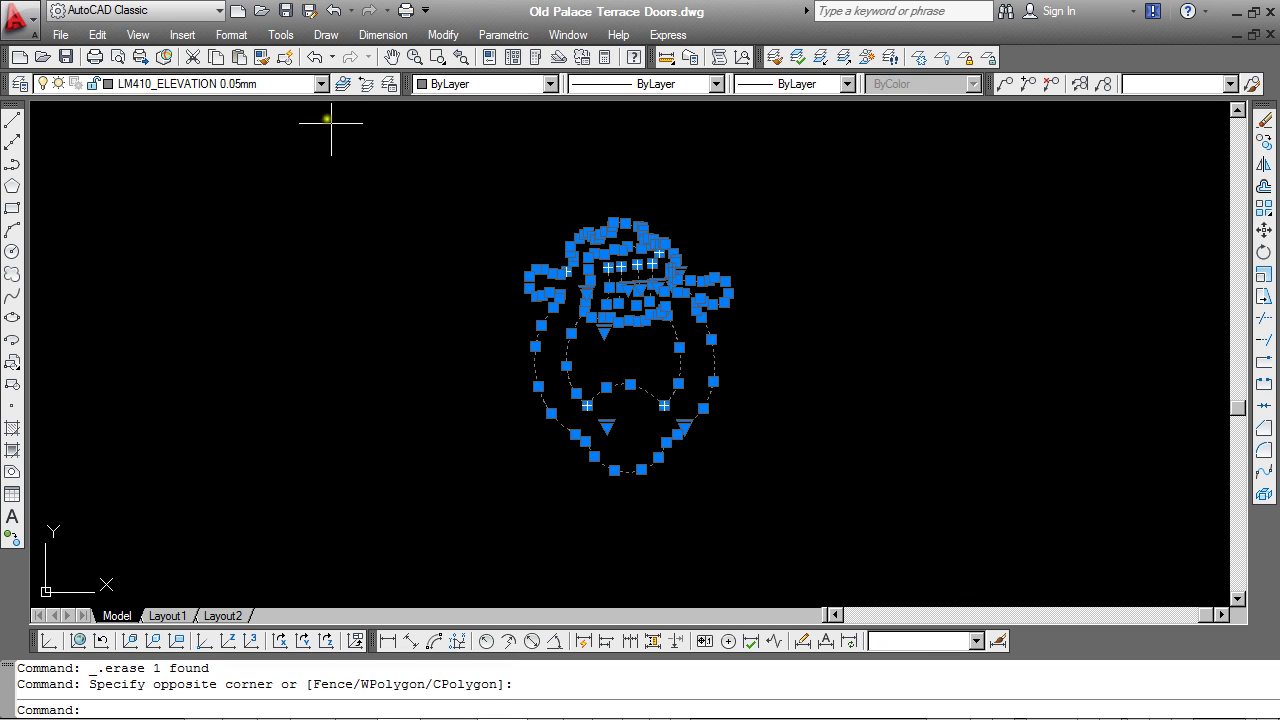
pyautogui.click(321, 84)
pyautogui.click(178, 102)
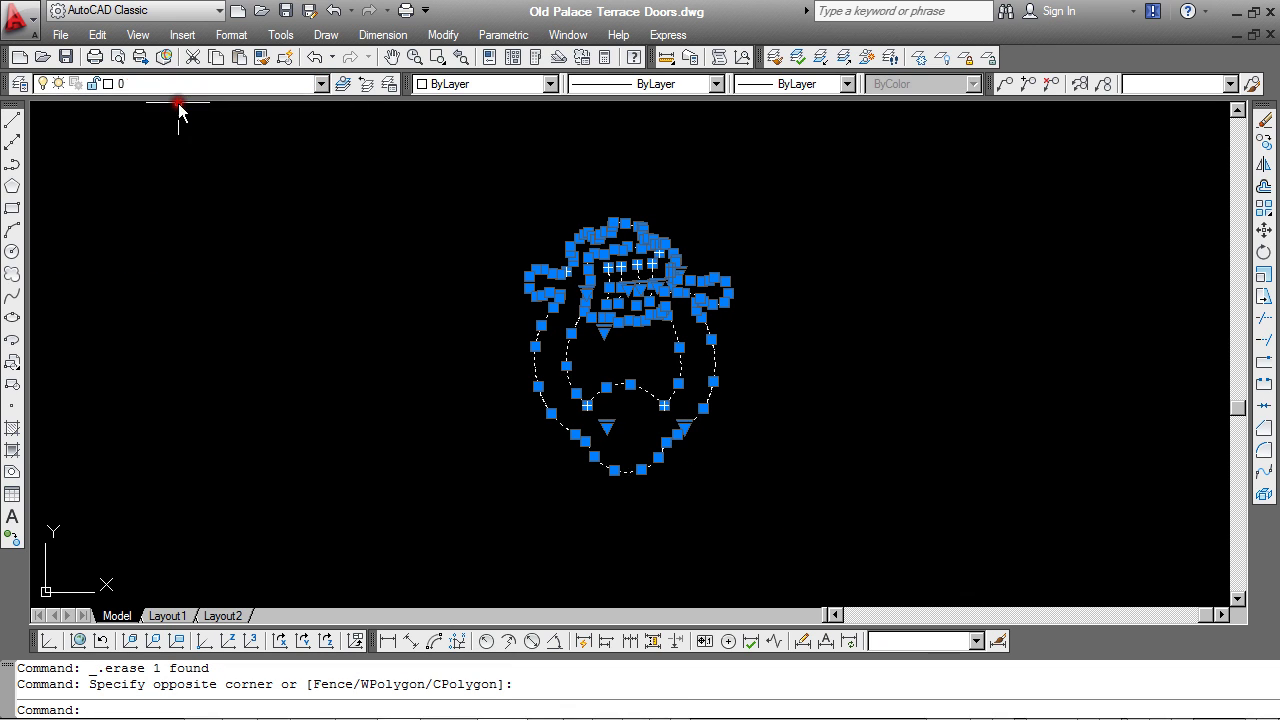
pyautogui.press('Escape')
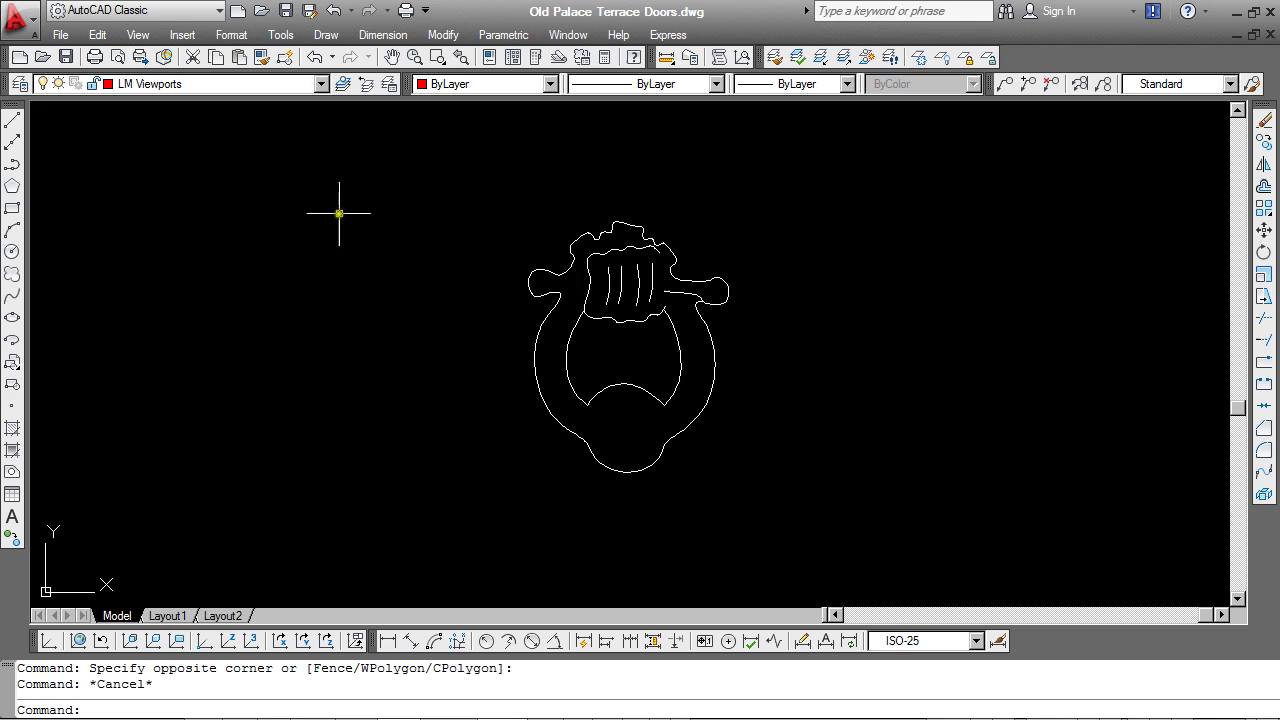
pyautogui.click(321, 84)
pyautogui.click(255, 104)
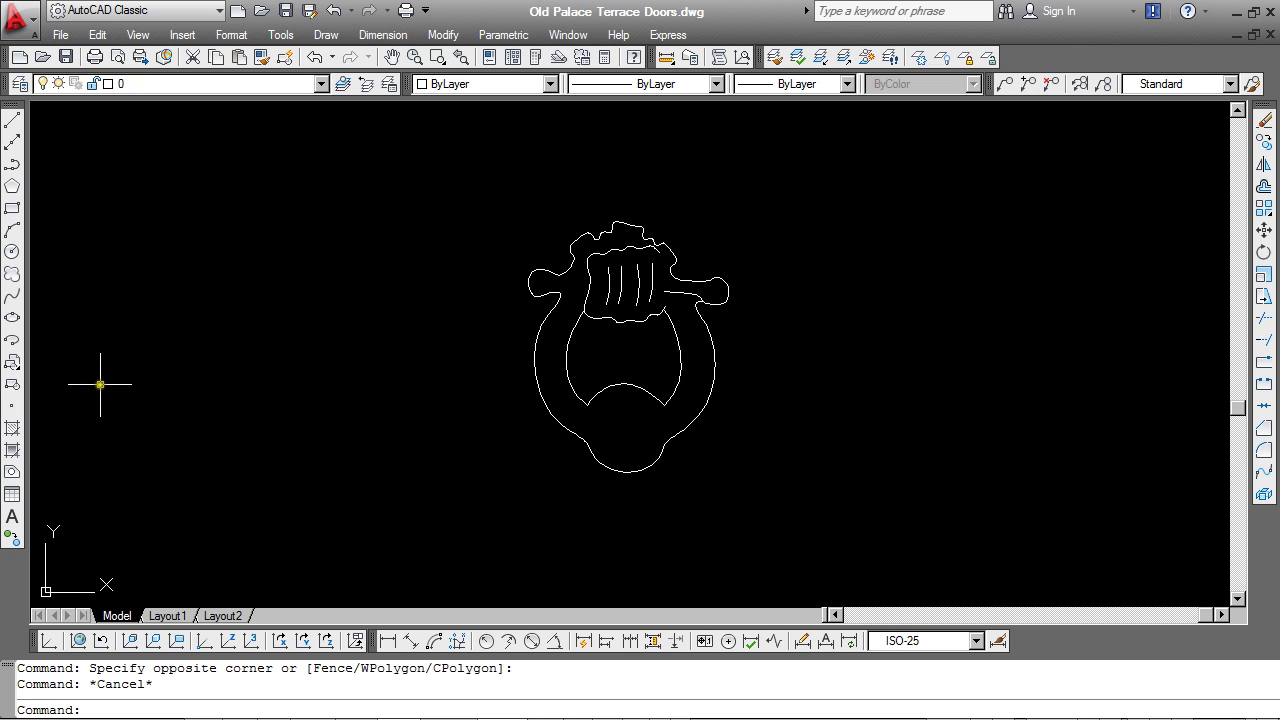
# - Define block 'door knocker 01' from the knocker's 11 objects, base point at its bottom
pyautogui.click(13, 386)
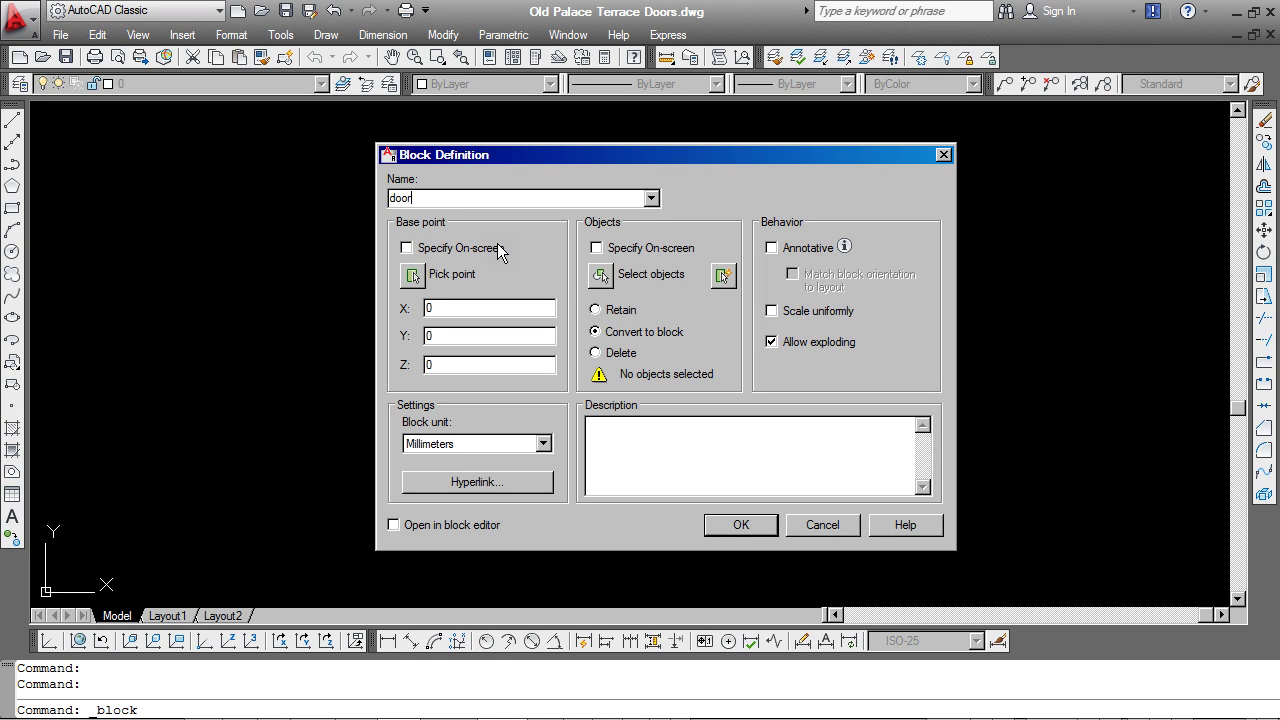
pyautogui.write('knocker 01')
pyautogui.click(600, 275)
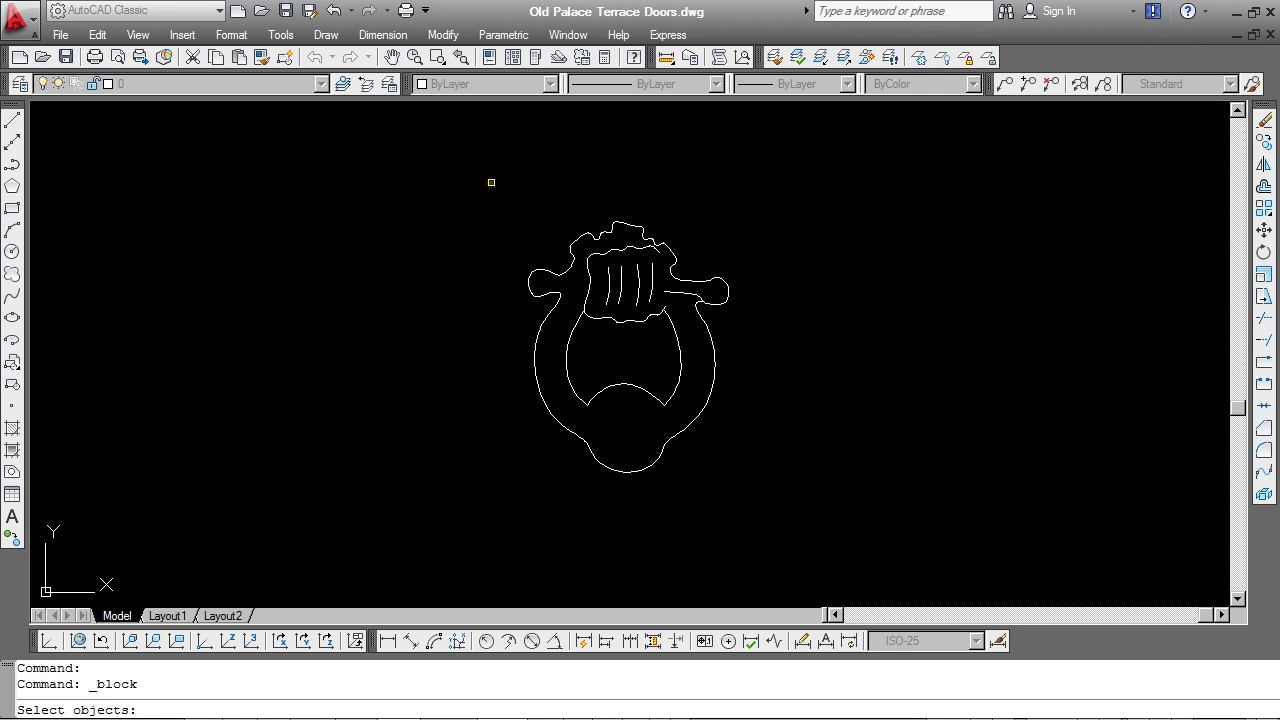
pyautogui.click(490, 182)
pyautogui.click(803, 513)
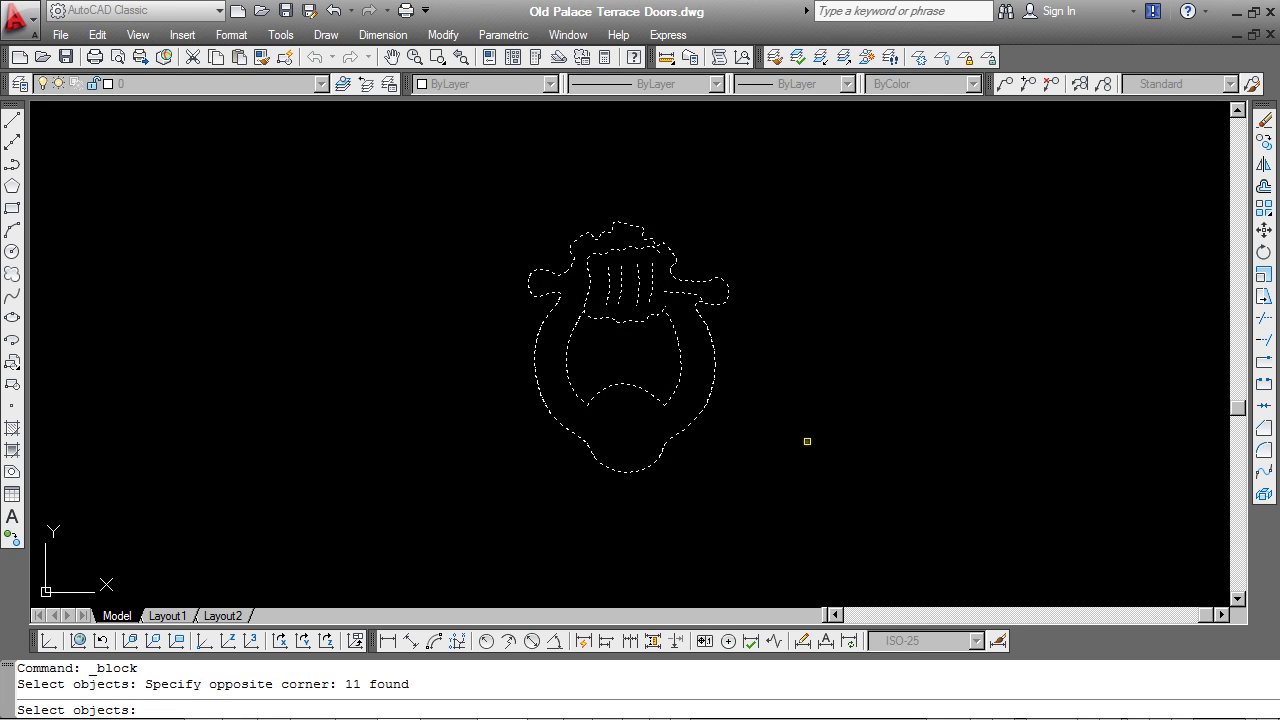
pyautogui.press('Return')
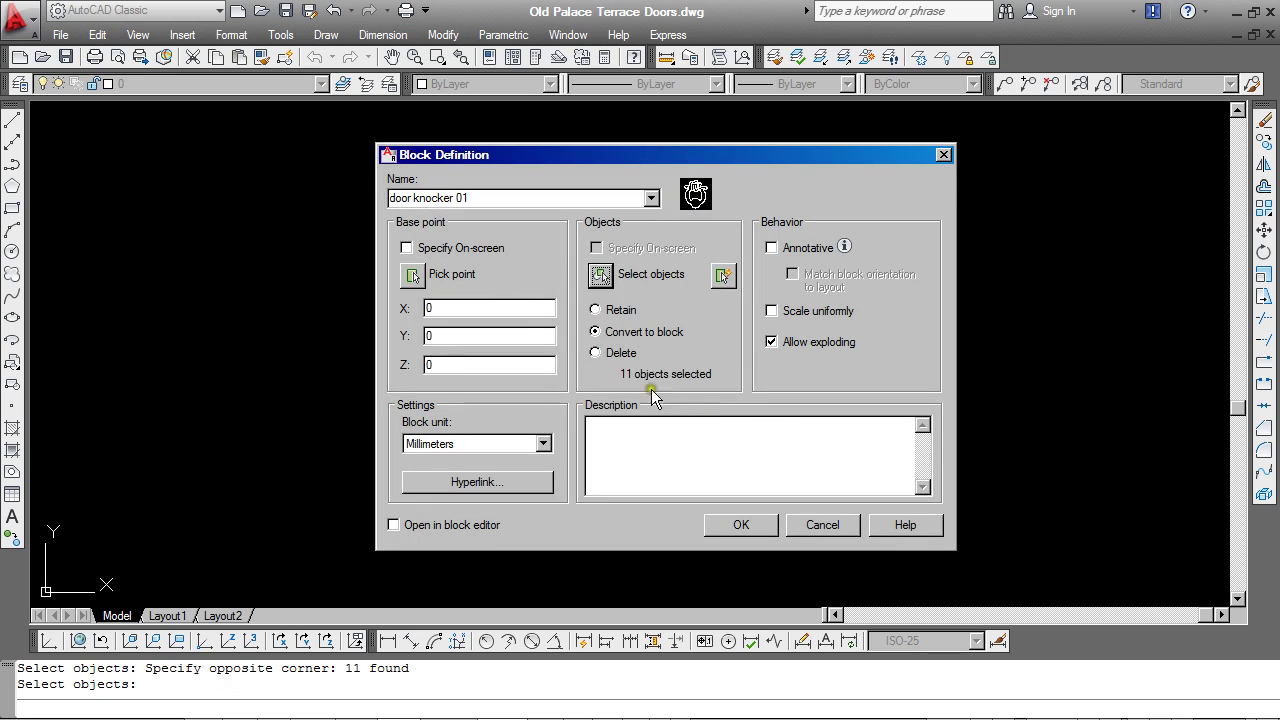
pyautogui.click(413, 275)
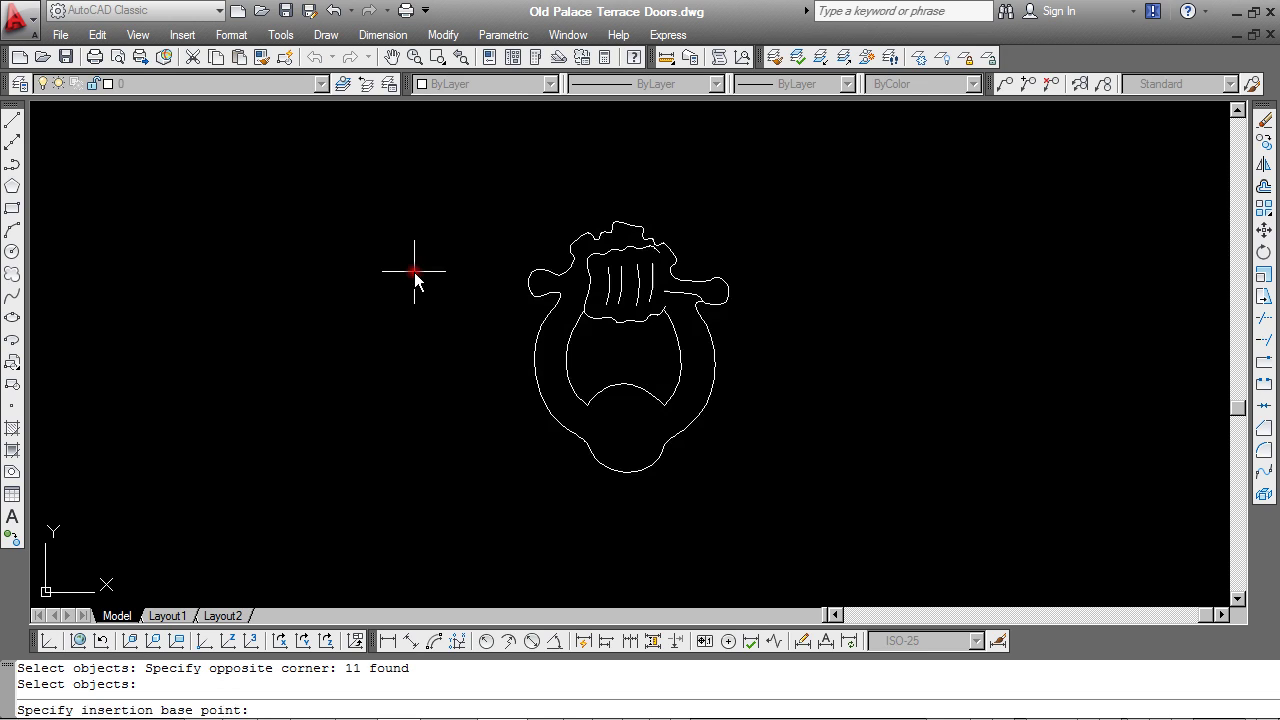
pyautogui.click(627, 473)
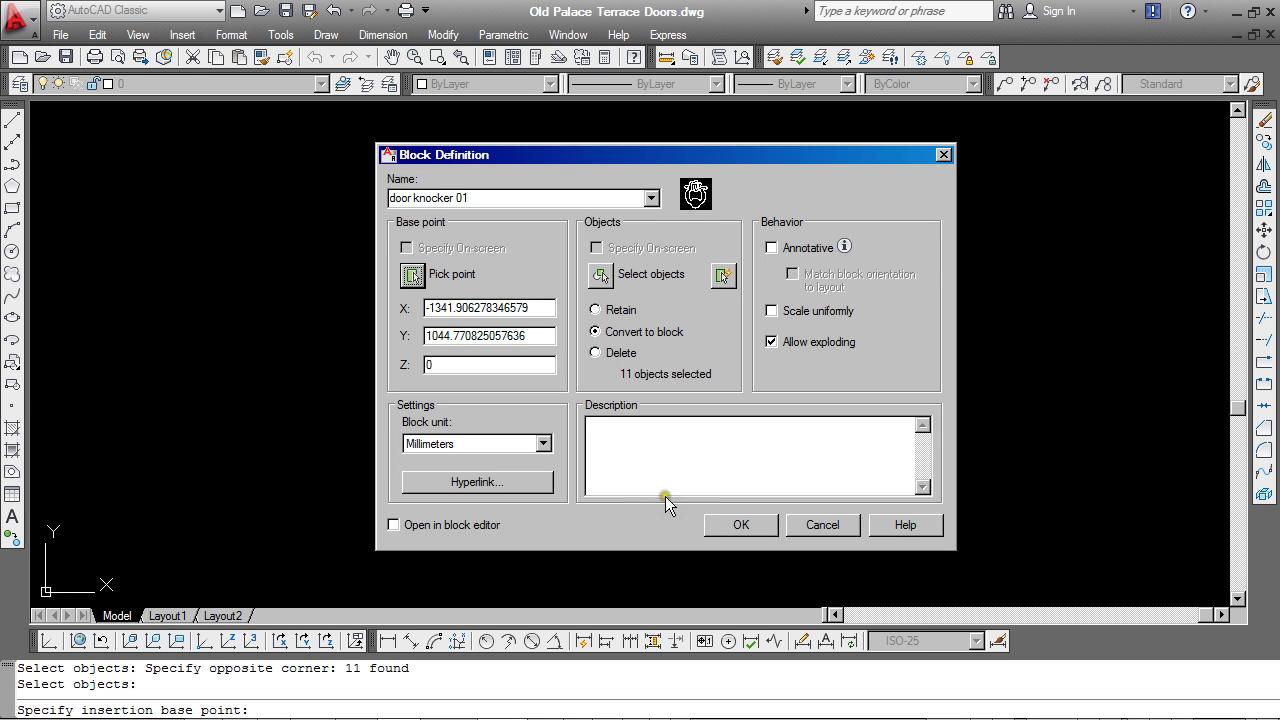
# - Confirm the 'door knocker 01' block definition and check the knocker is now a block
pyautogui.click(741, 526)
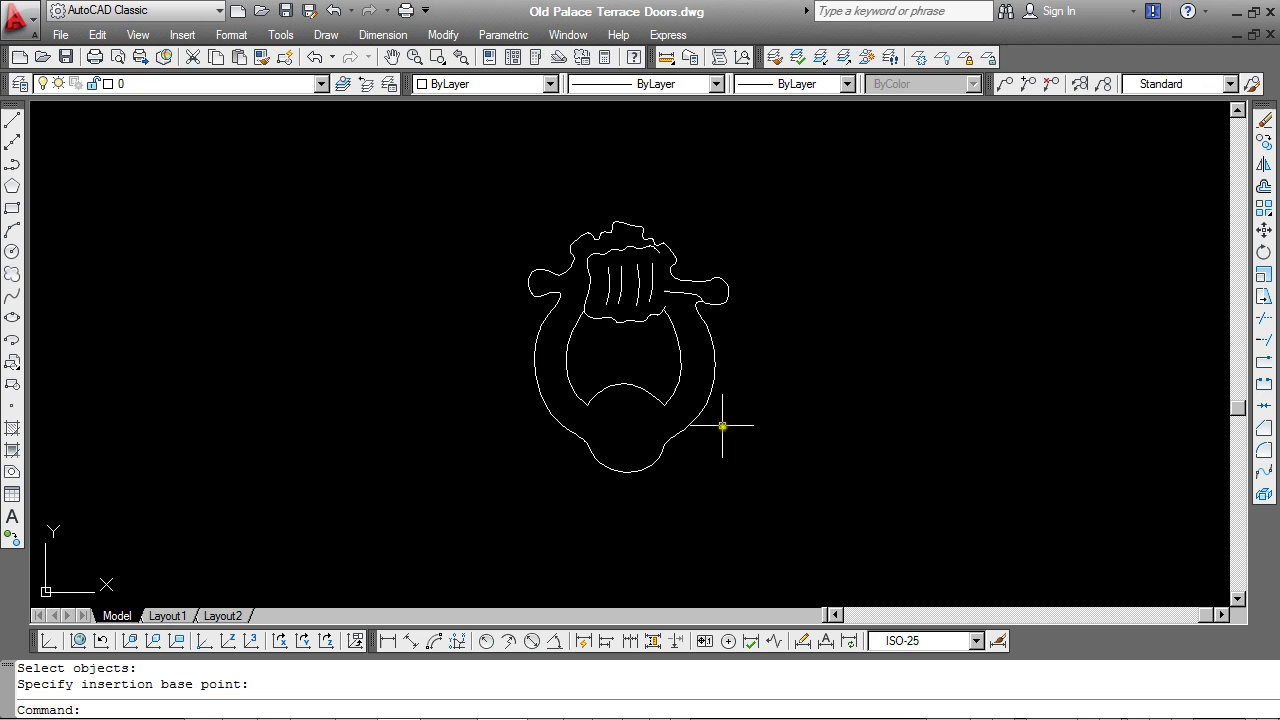
pyautogui.click(706, 406)
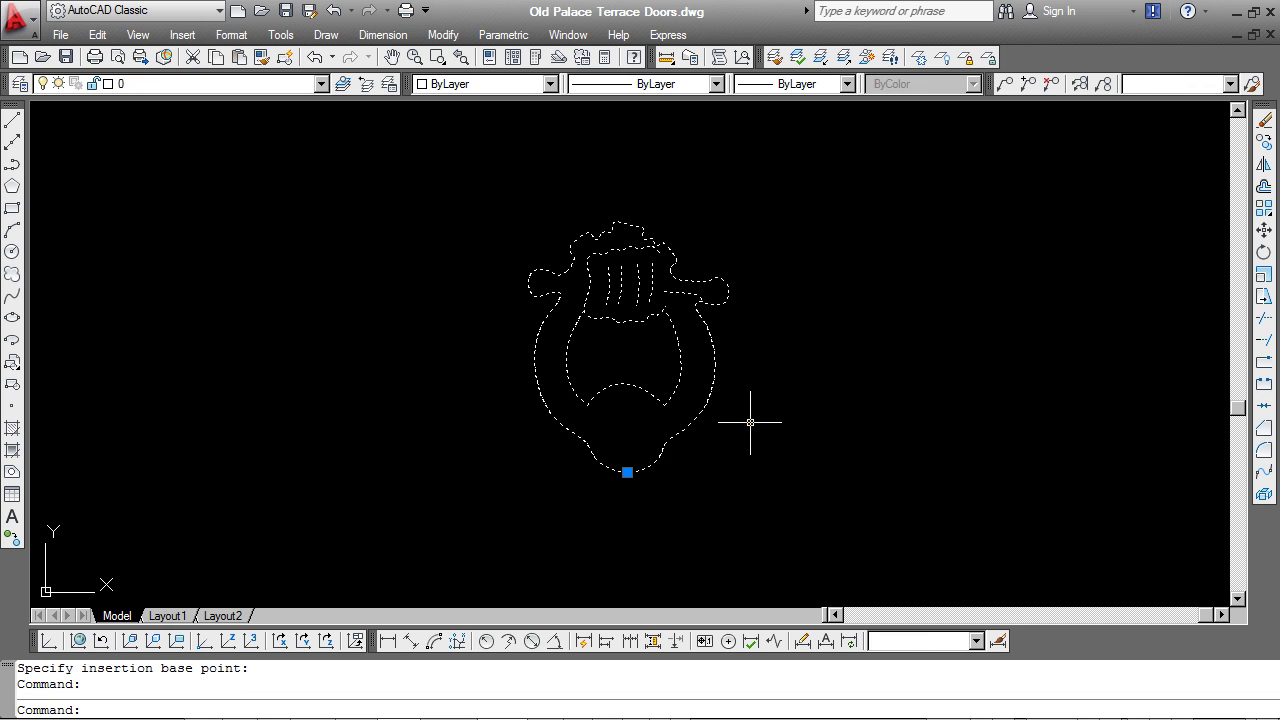
pyautogui.press('Escape')
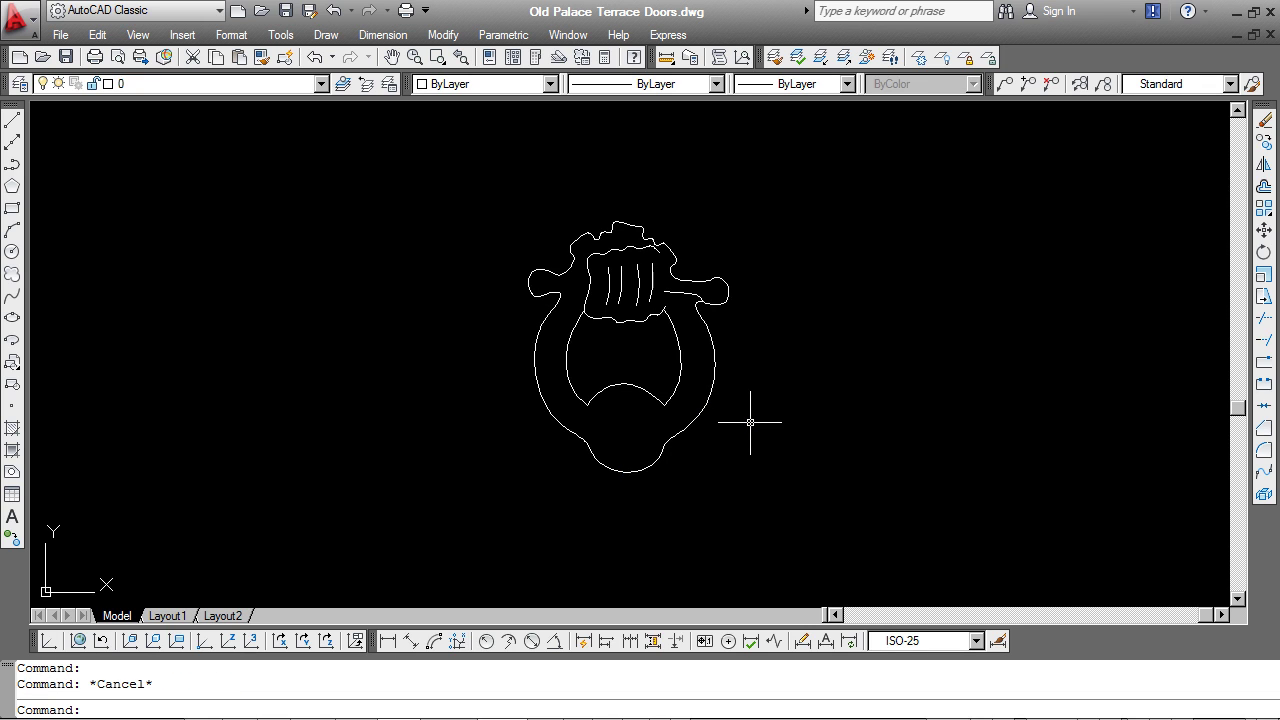
pyautogui.scroll(-4, 477, 337)
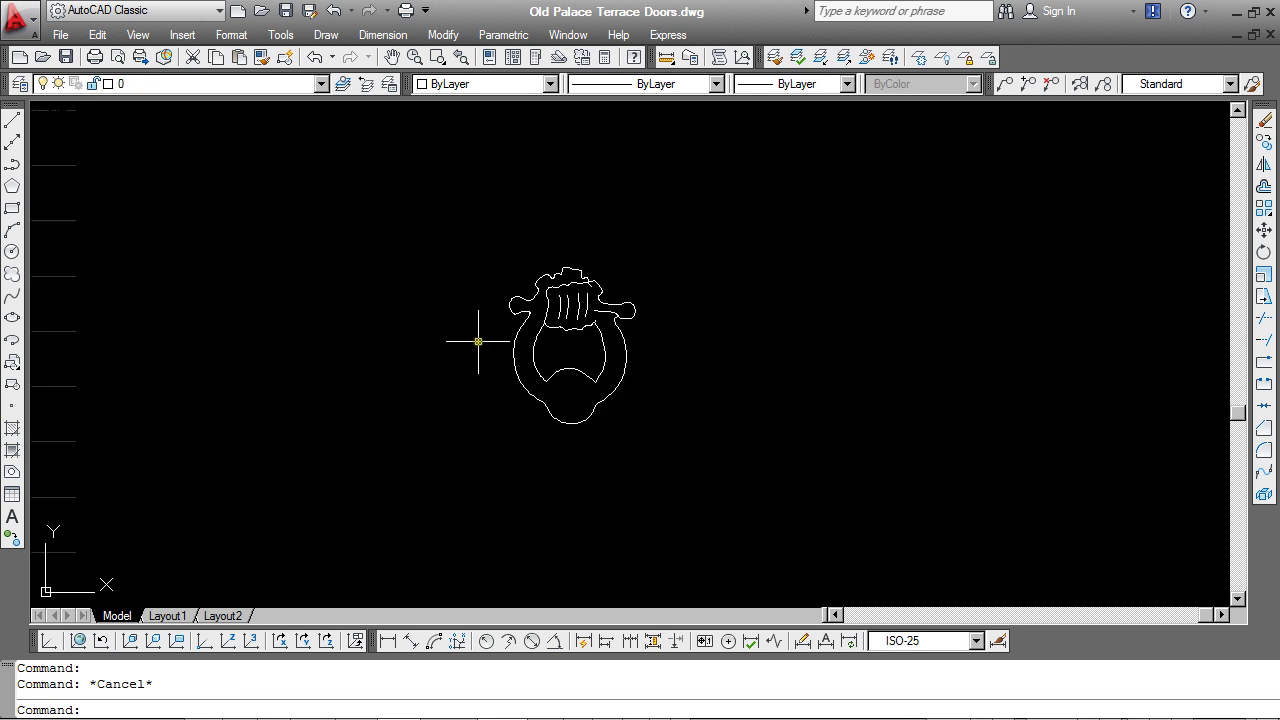
# - Copy the knocker block to four spots around the original, five knockers in all
pyautogui.click(1256, 148)
pyautogui.click(588, 340)
pyautogui.press('Return')
pyautogui.click(594, 360)
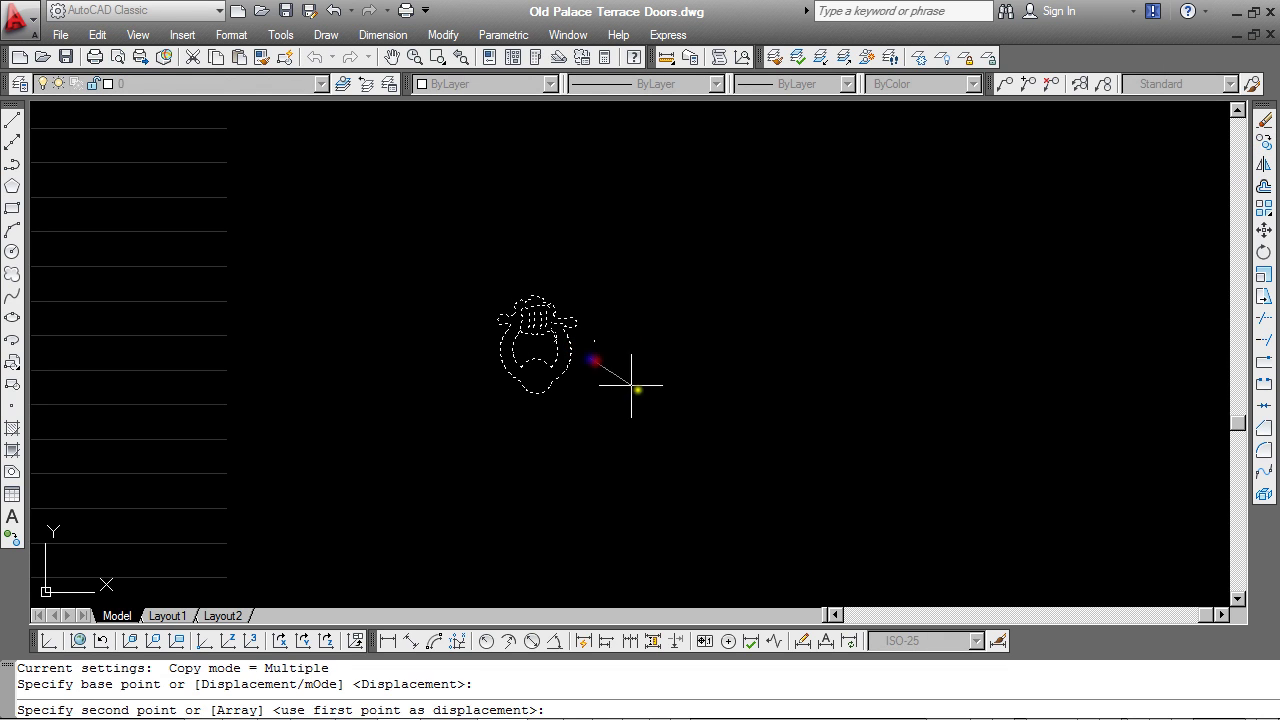
pyautogui.click(733, 435)
pyautogui.click(844, 313)
pyautogui.click(927, 453)
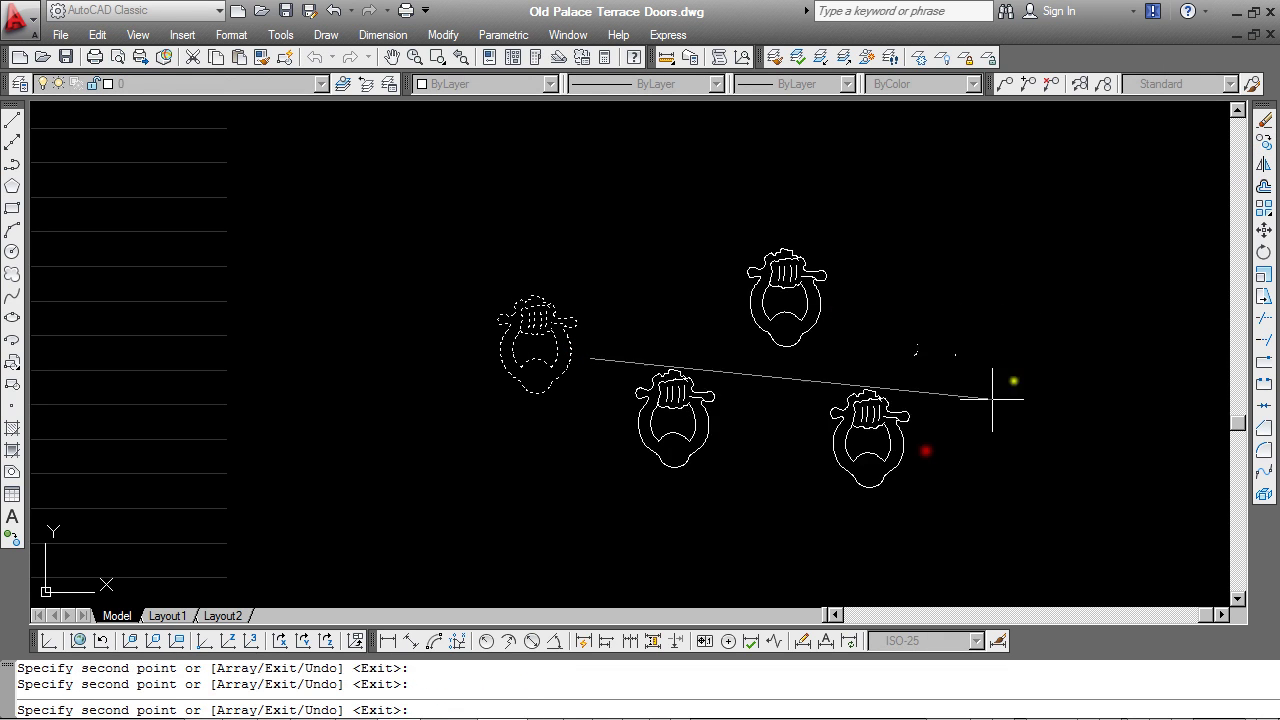
pyautogui.click(1060, 312)
pyautogui.press('Escape')
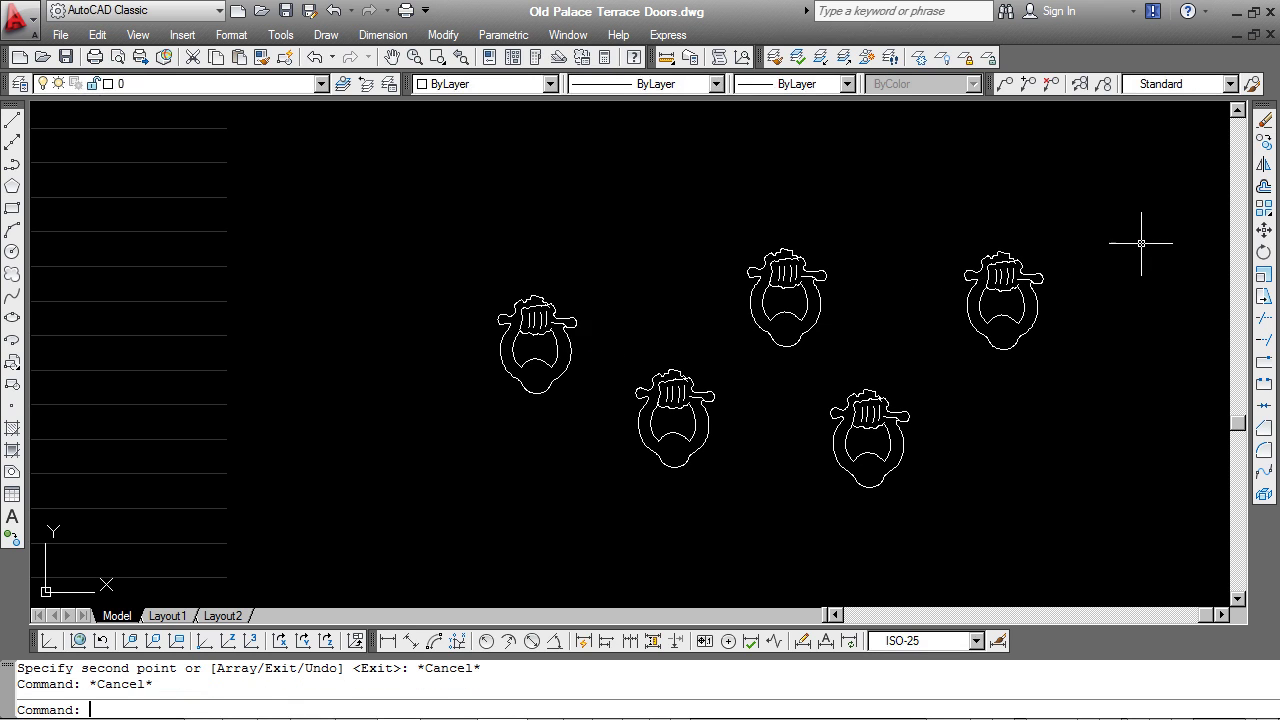
pyautogui.scroll(2, 1100, 270)
pyautogui.scroll(2, 846, 309)
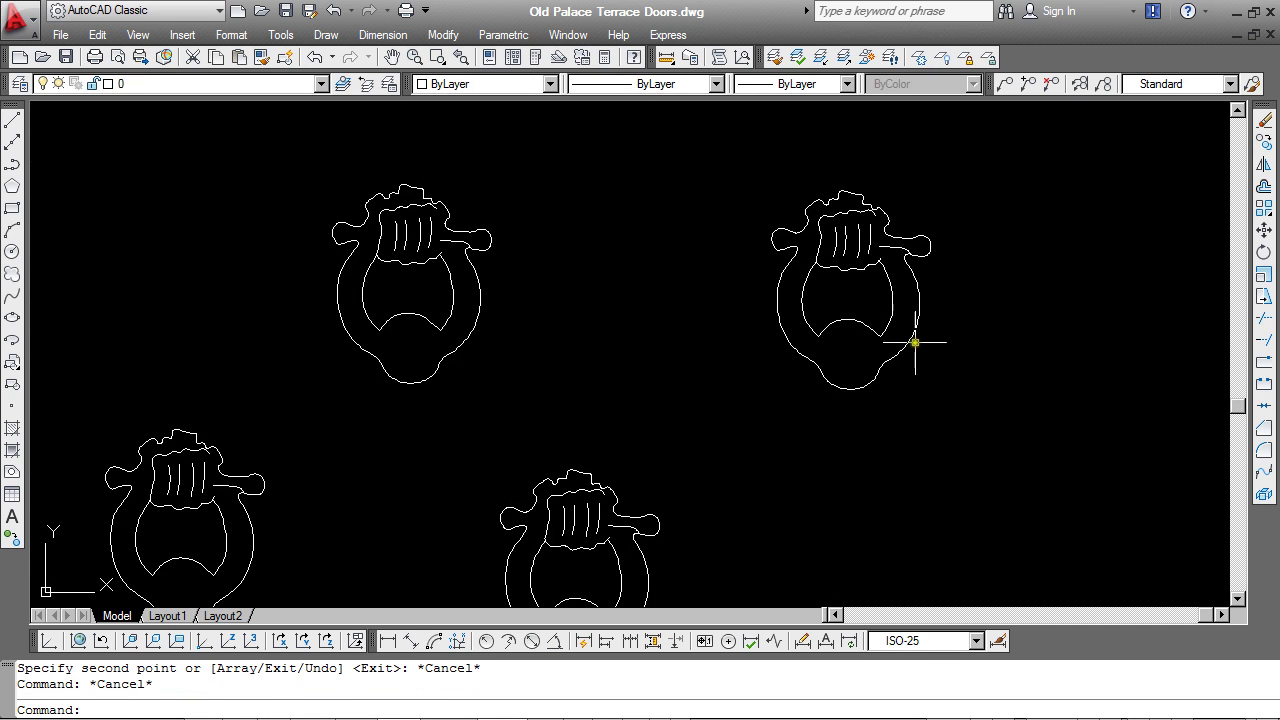
pyautogui.scroll(-2, 900, 330)
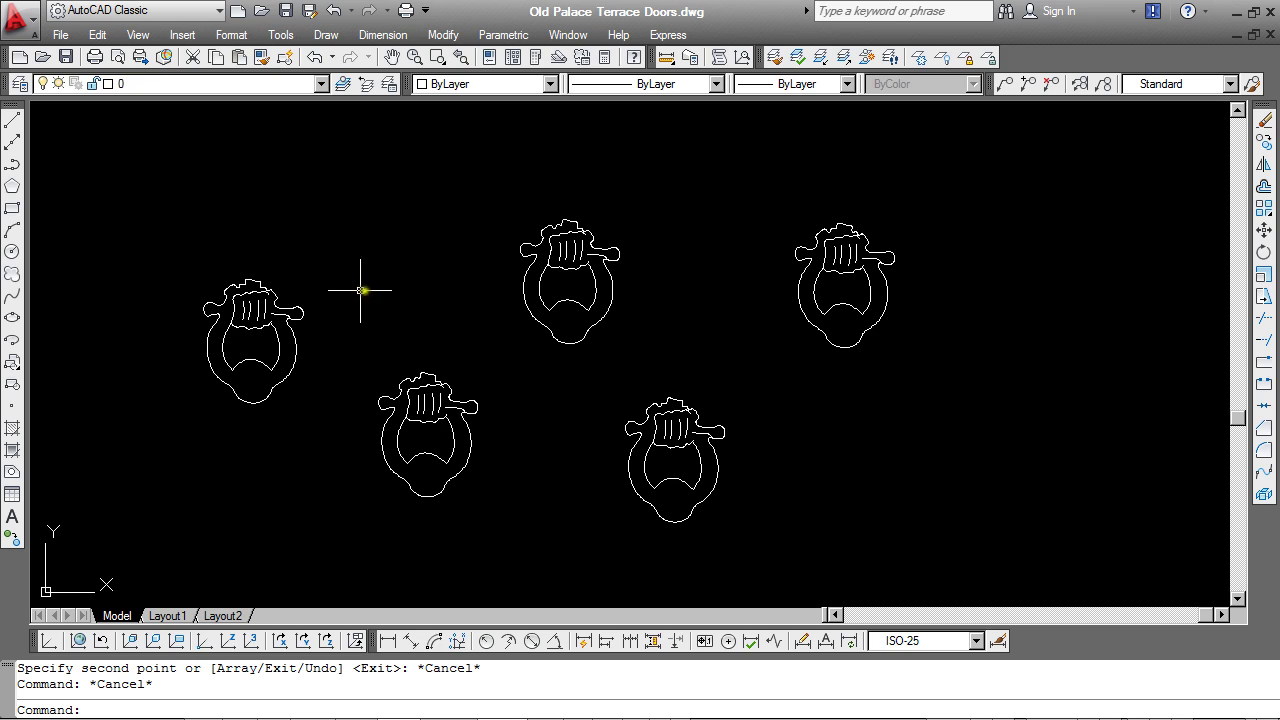
# - In the Block Editor, delete the hand's four finger lines and save 'door knocker 01'
pyautogui.click(258, 308)
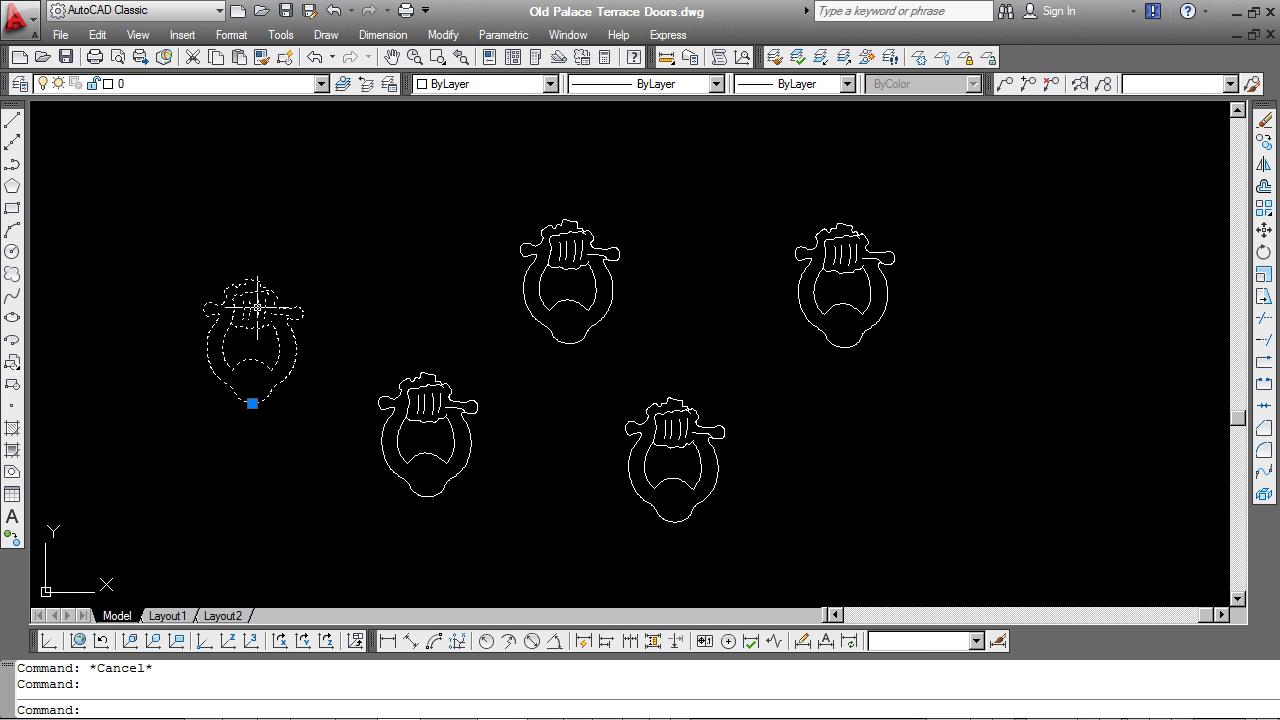
pyautogui.rightClick(258, 308)
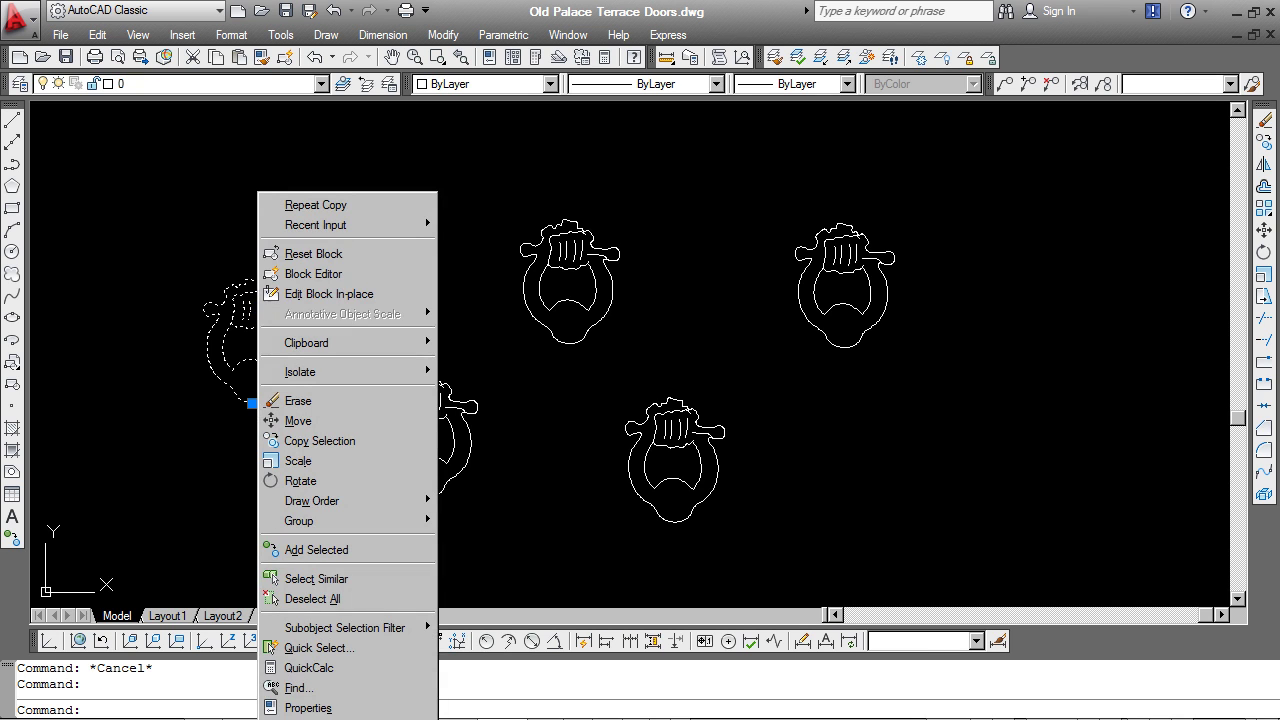
pyautogui.click(348, 274)
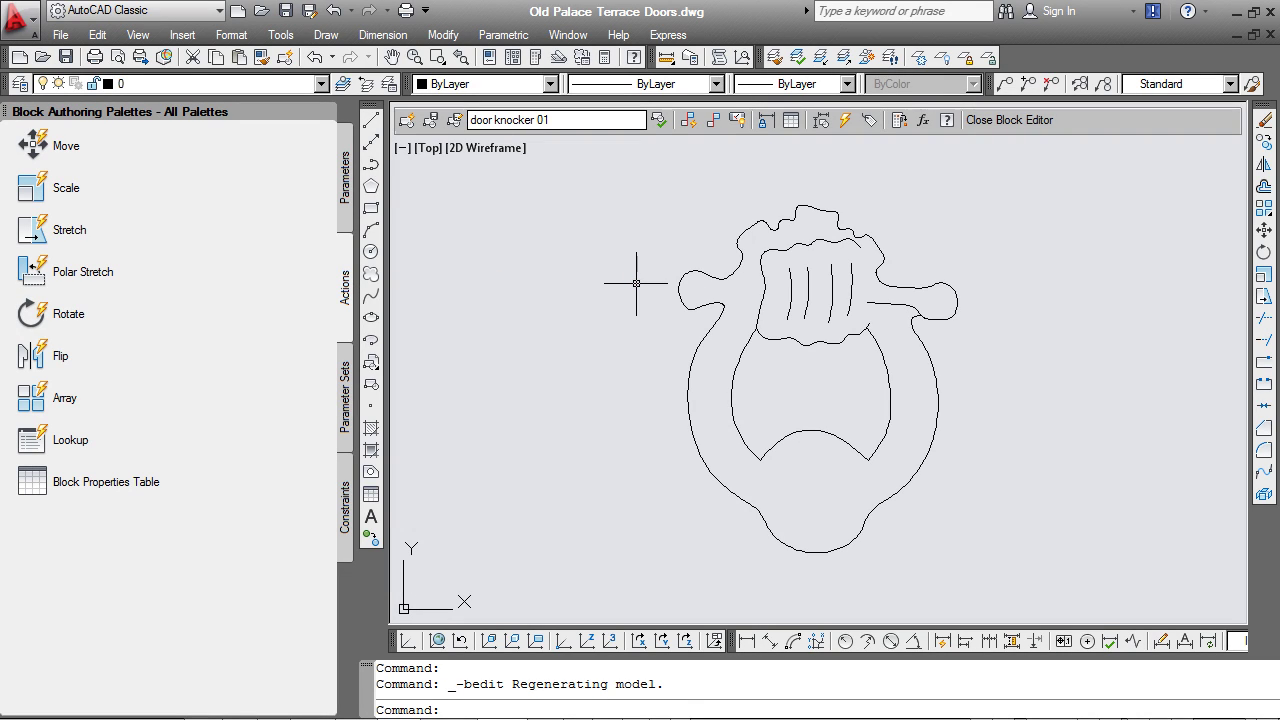
pyautogui.scroll(2, 850, 290)
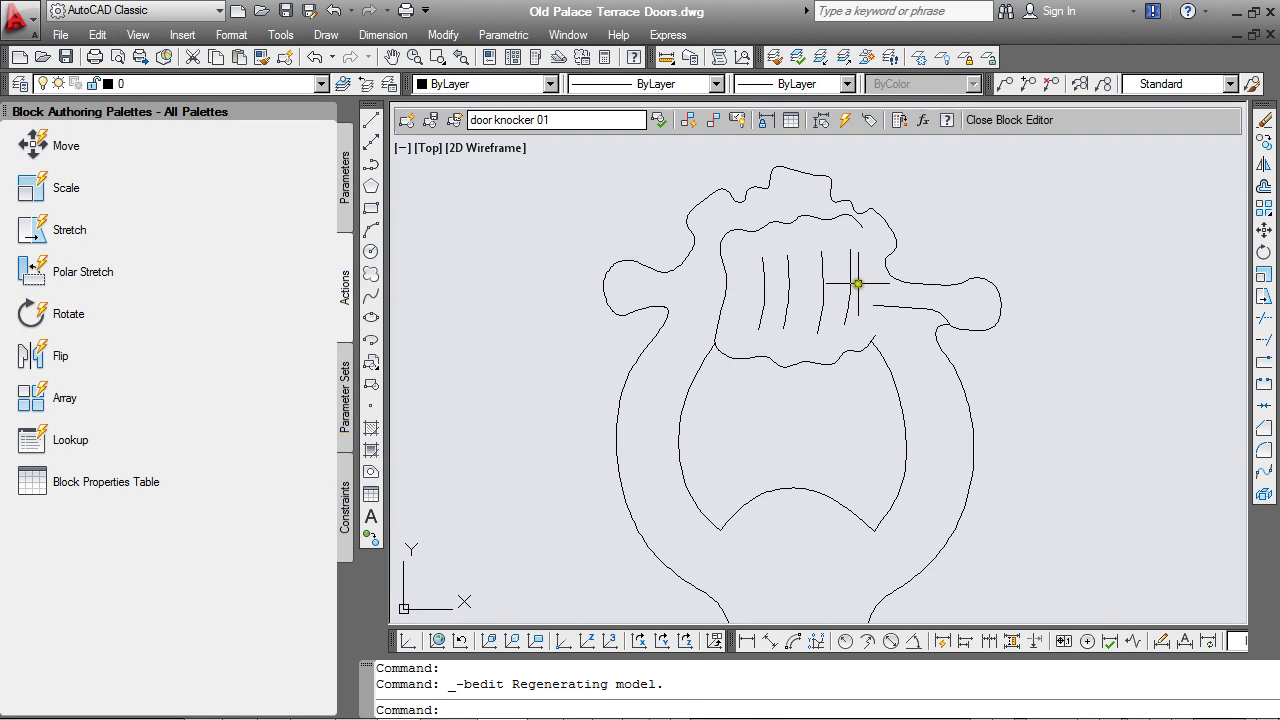
pyautogui.click(845, 284)
pyautogui.click(752, 289)
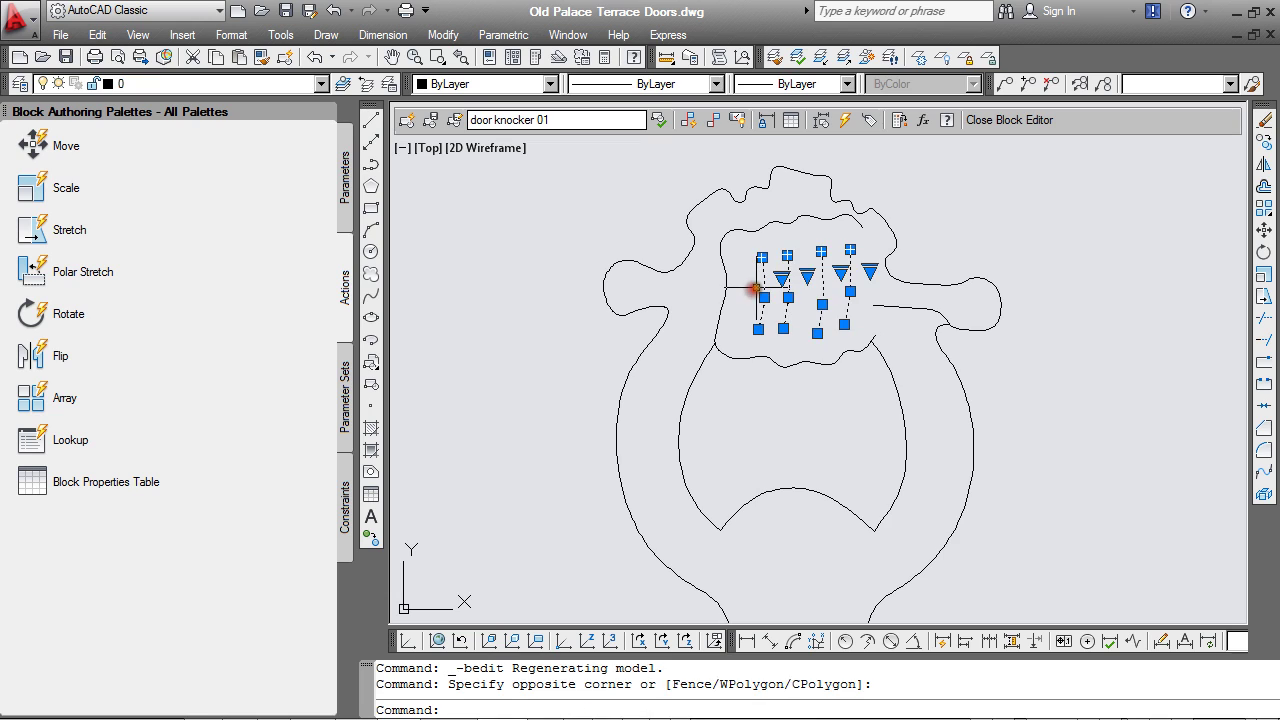
pyautogui.press('Delete')
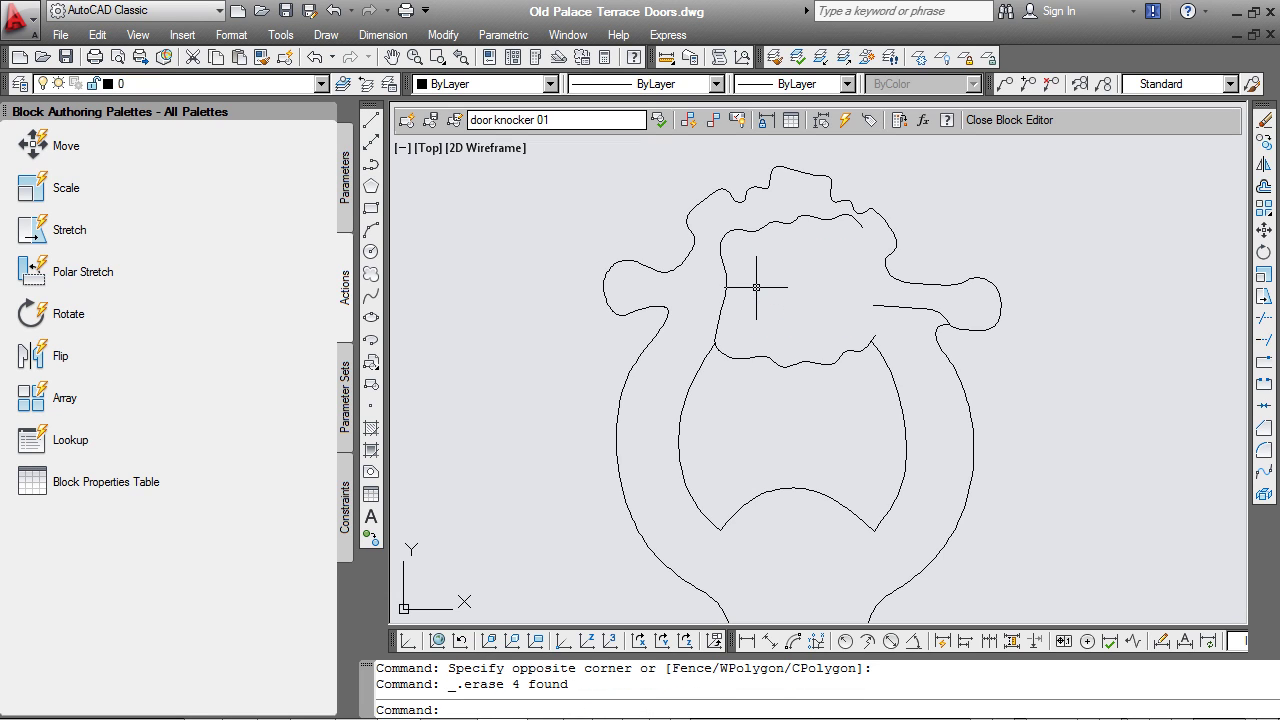
pyautogui.click(1056, 120)
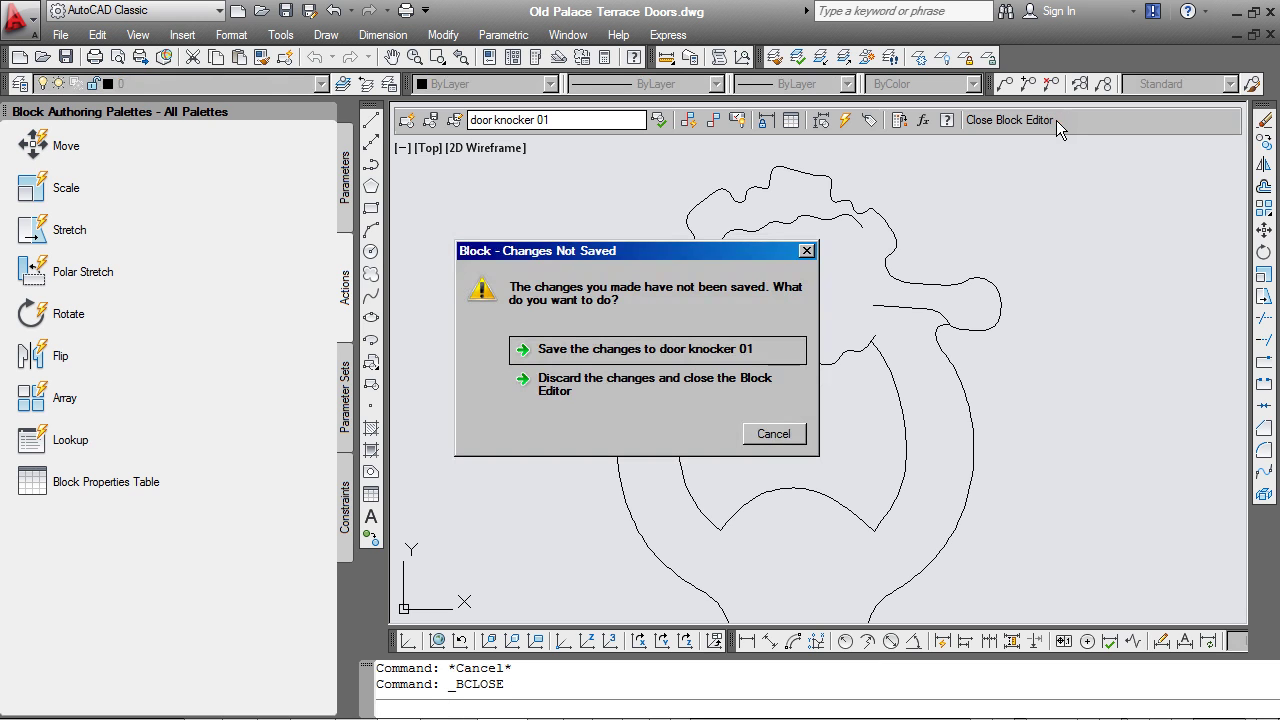
pyautogui.click(588, 350)
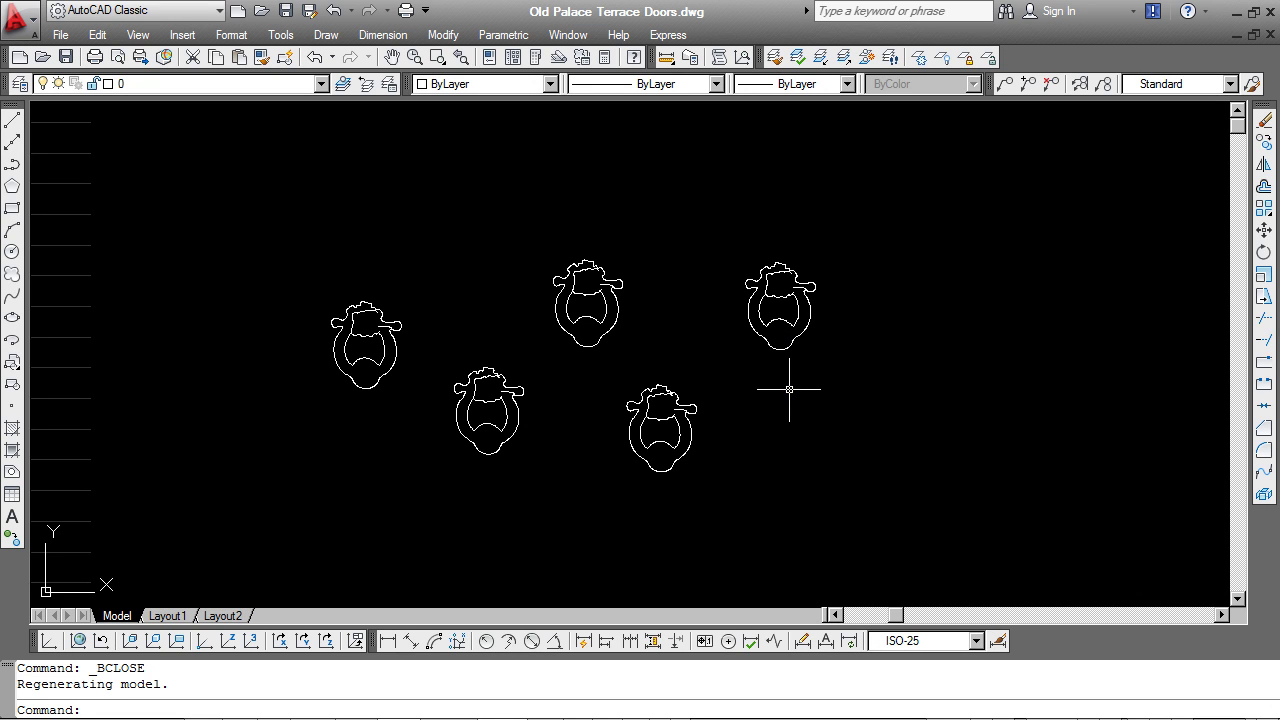
pyautogui.scroll(-5, 791, 386)
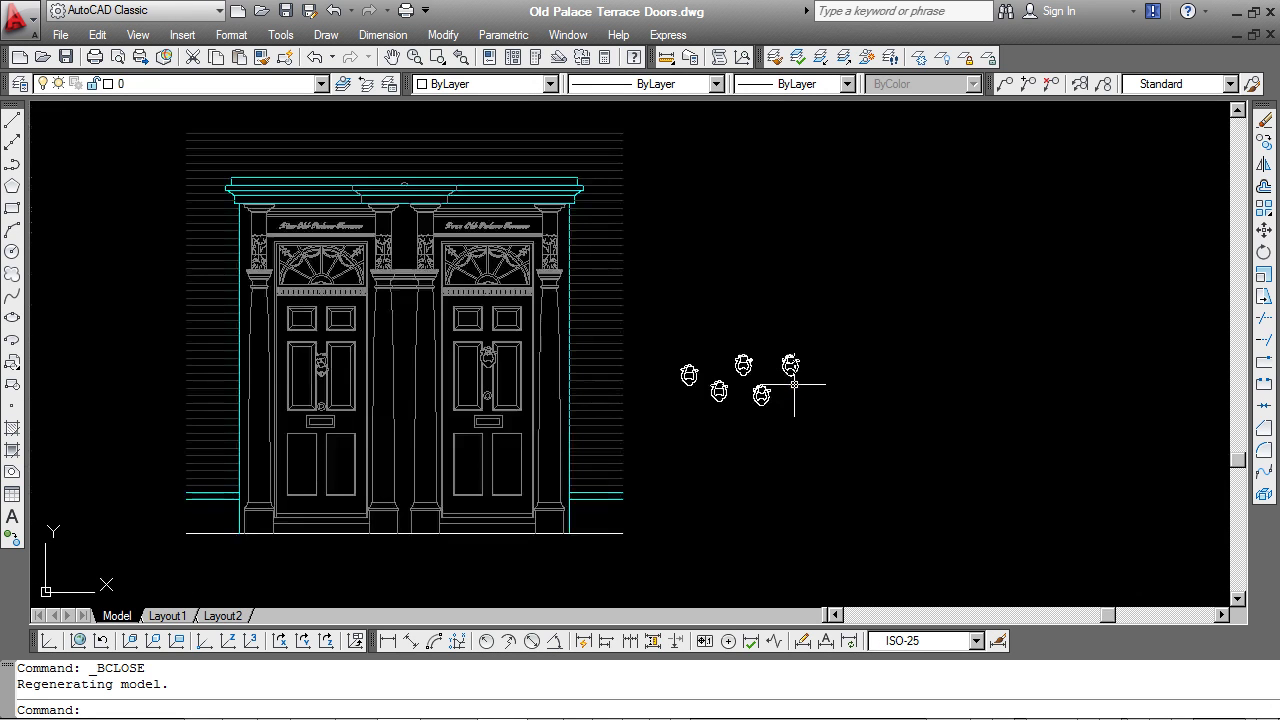
pyautogui.scroll(5, 781, 384)
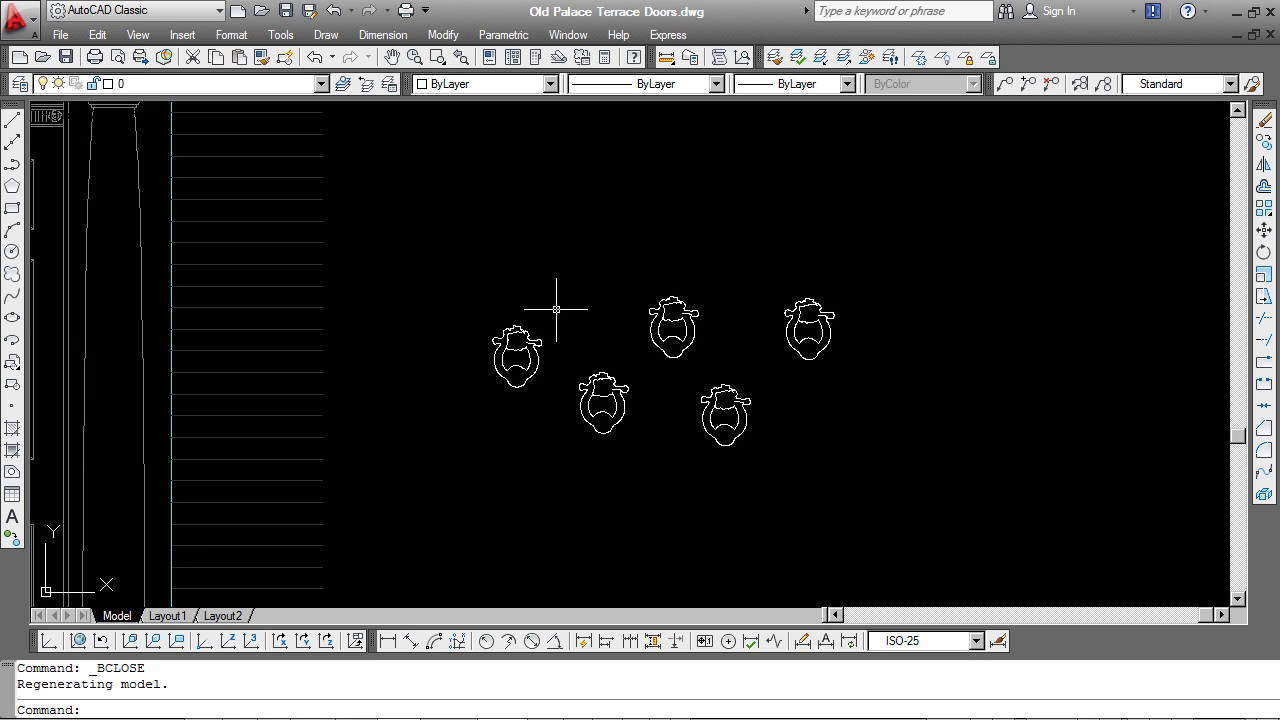
# - Use WBLOCK to write block 'door knocker 01' to door knocker 01.dwg on the Desktop
pyautogui.write('WBLock')
pyautogui.press('Return')
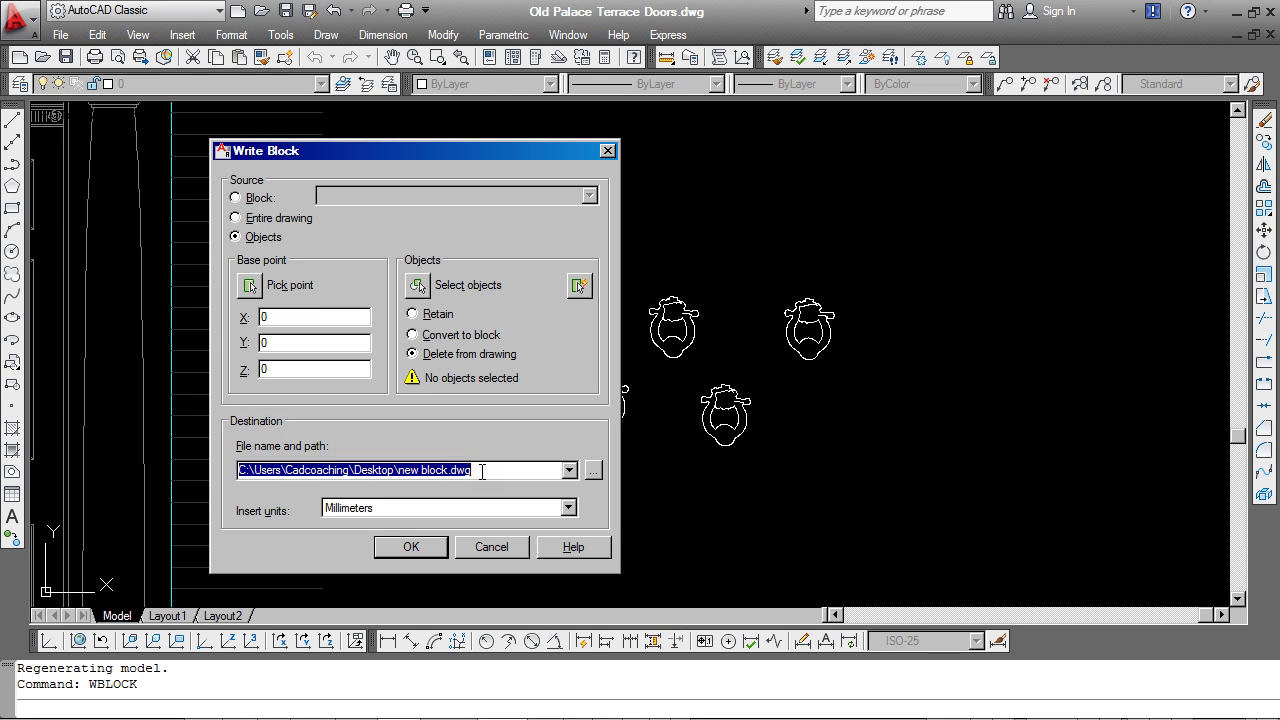
pyautogui.click(236, 198)
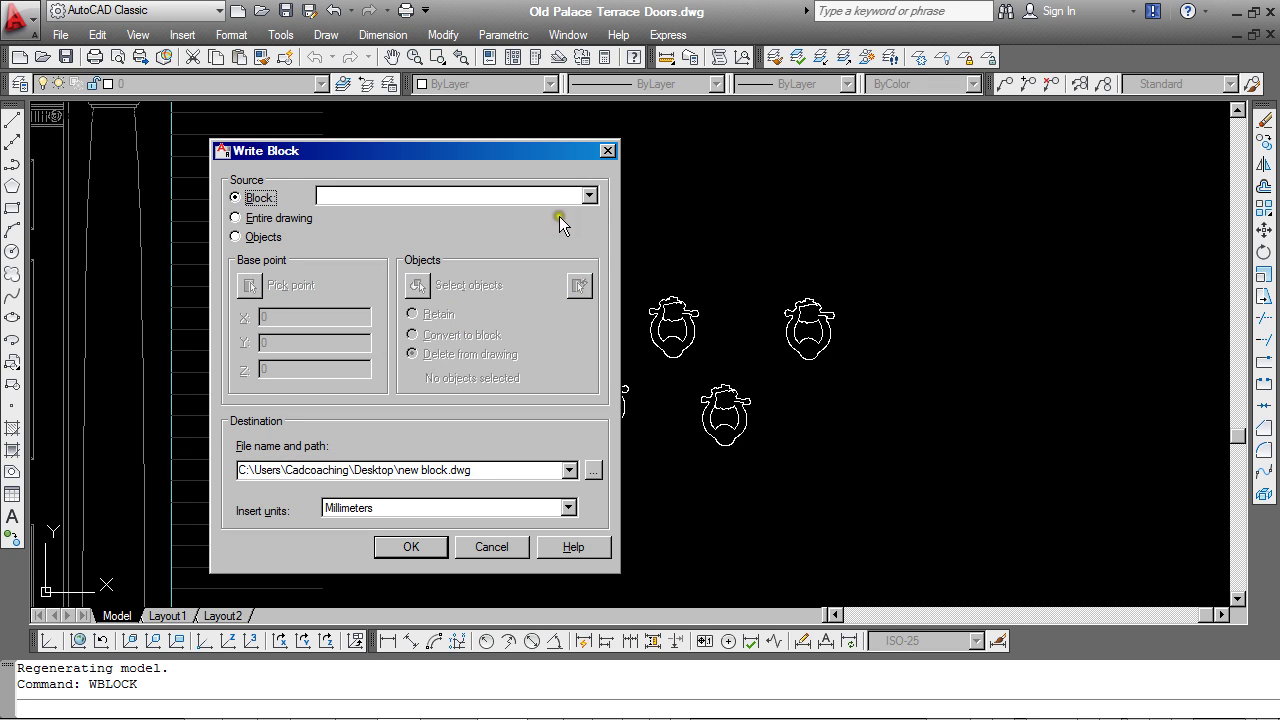
pyautogui.click(588, 195)
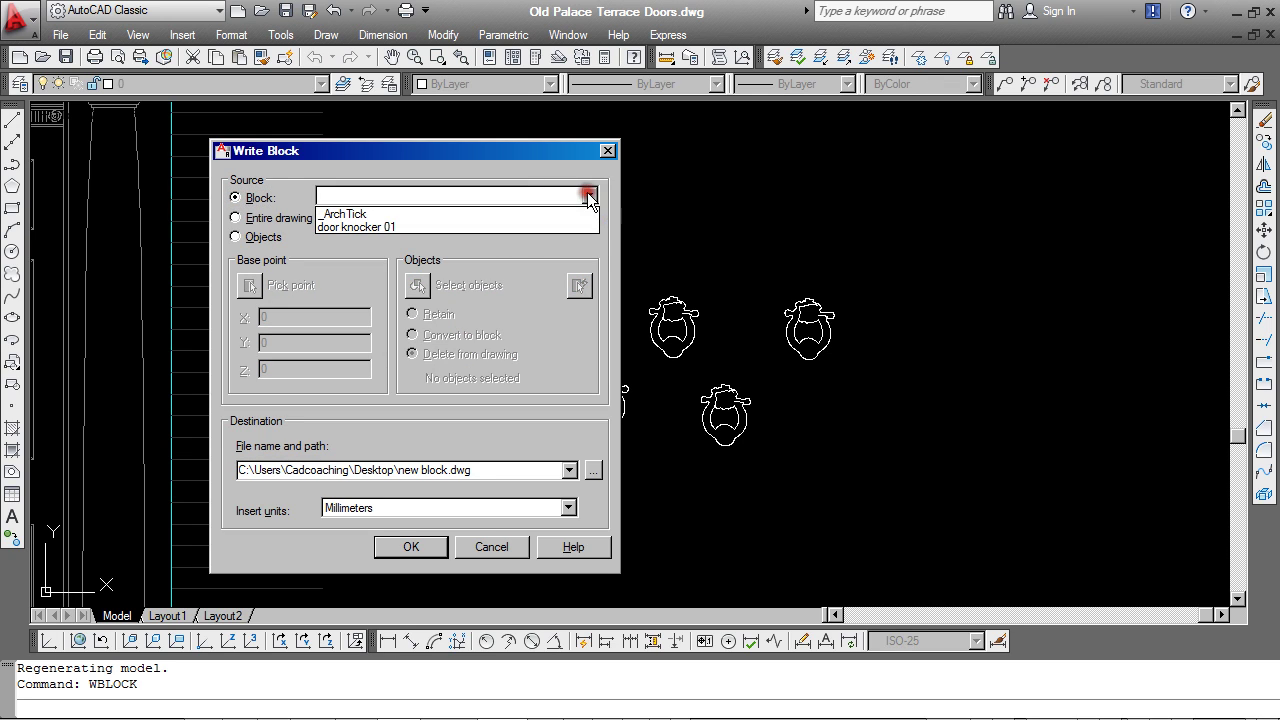
pyautogui.click(371, 227)
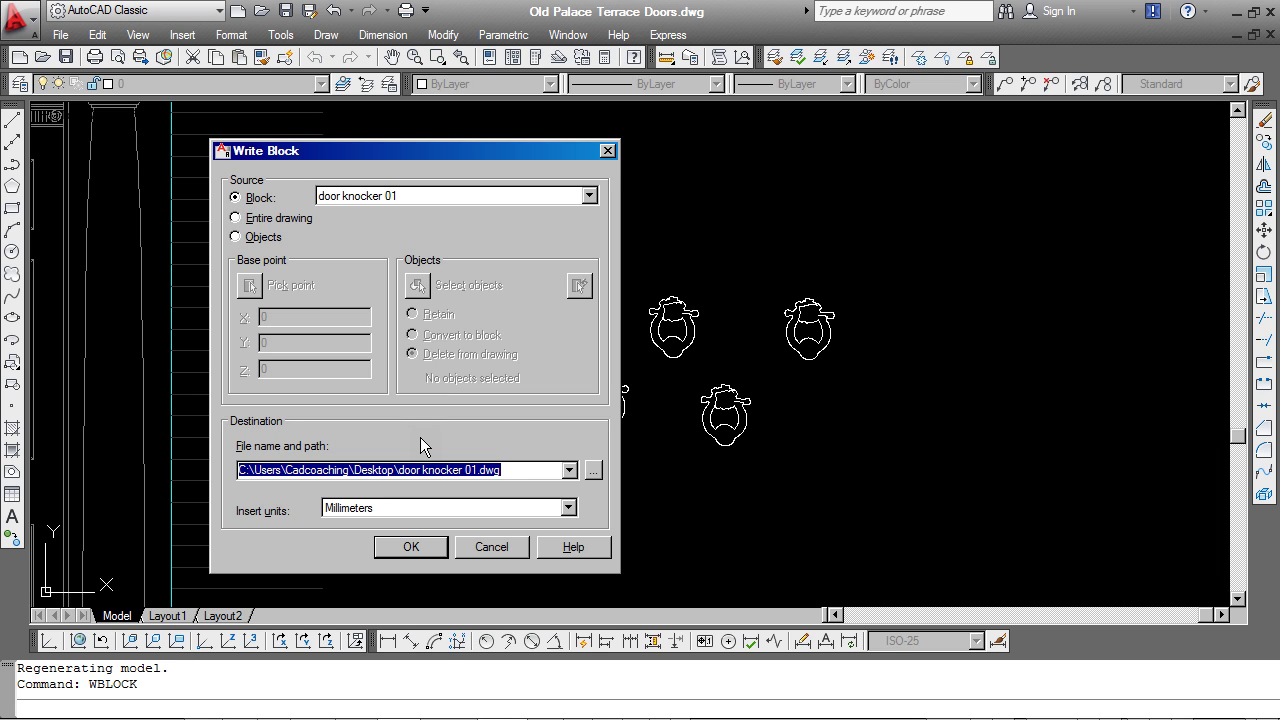
pyautogui.click(414, 548)
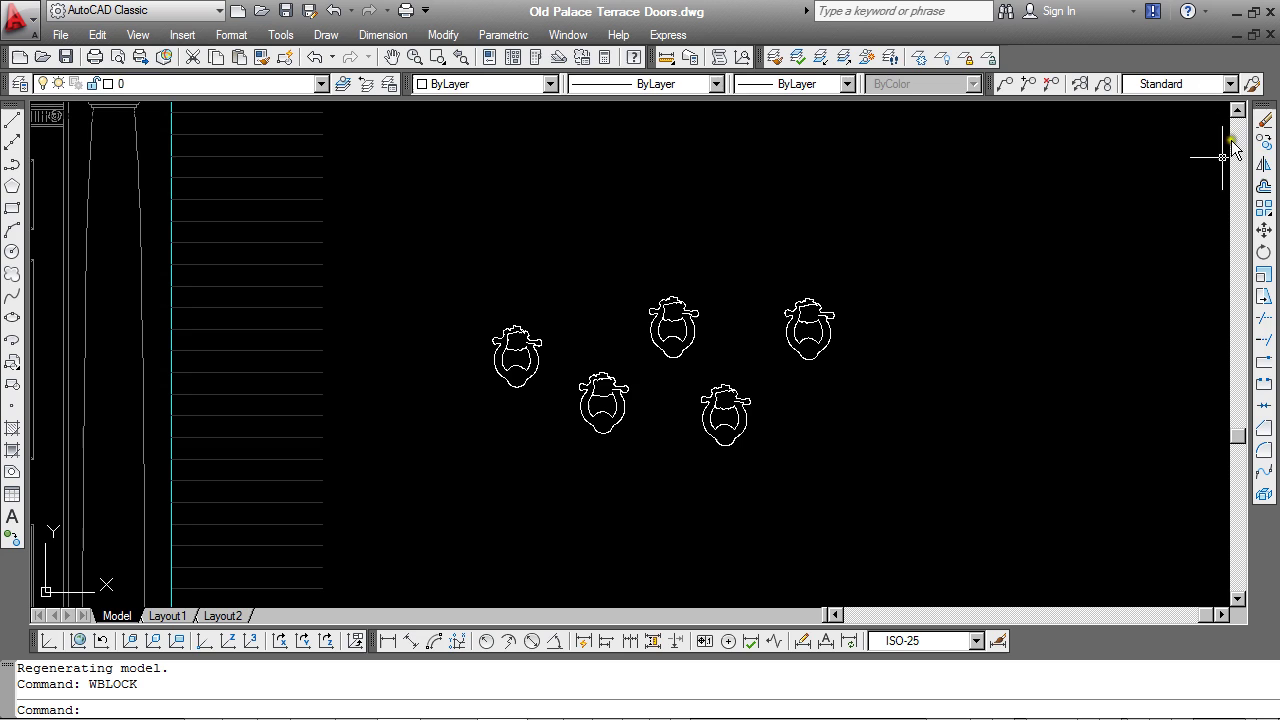
# - Drag door knocker 01.dwg to the desktop centre, then return to AutoCAD
pyautogui.click(1236, 14)
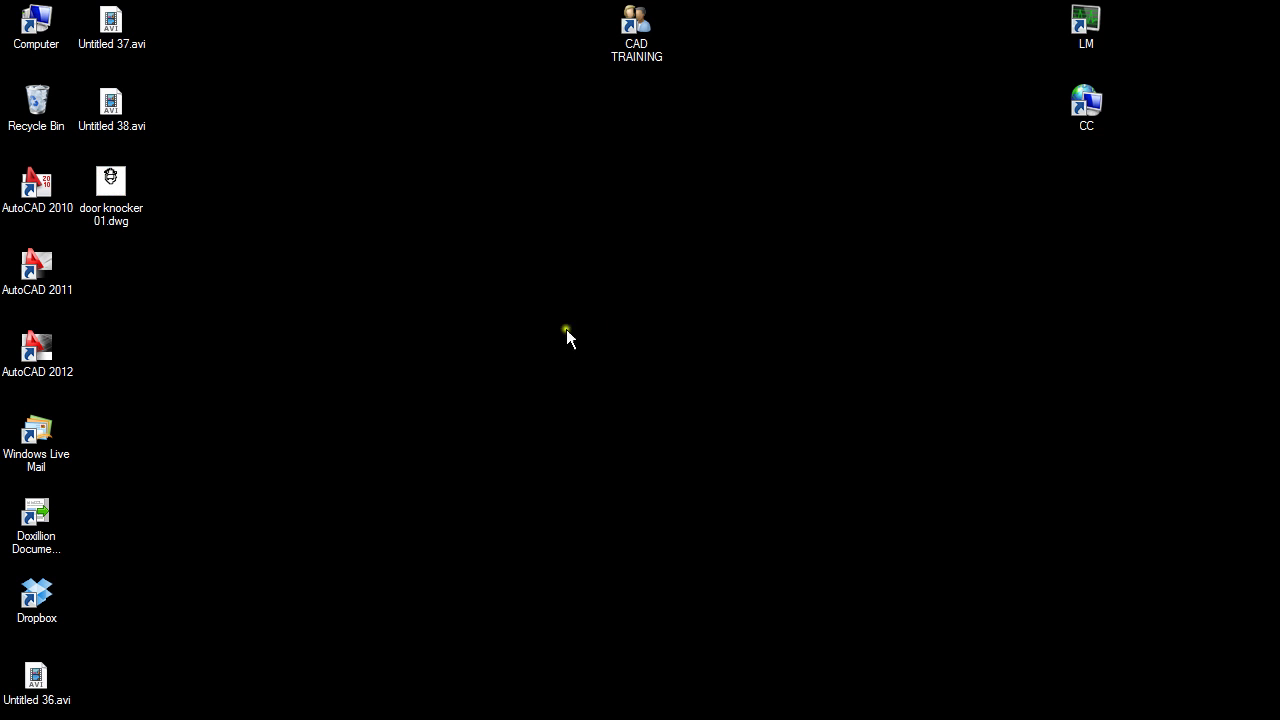
pyautogui.moveTo(109, 181); pyautogui.dragTo(634, 427)
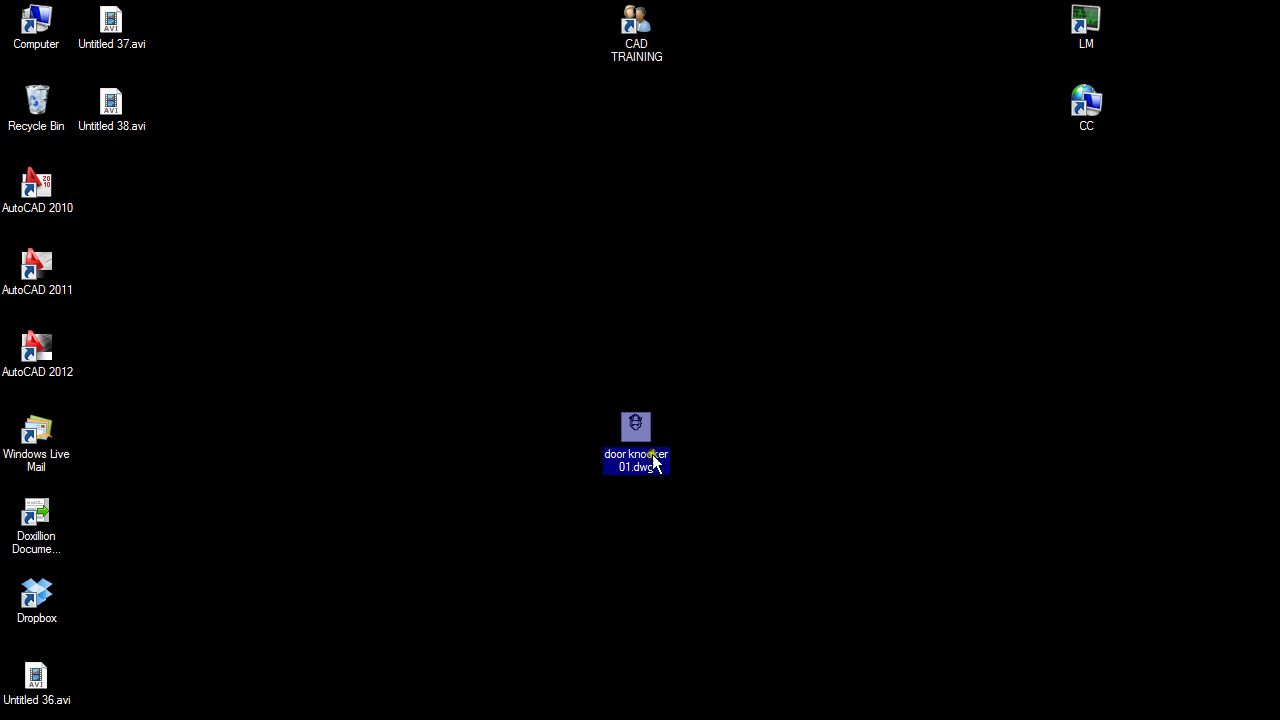
pyautogui.hotkey('alt', 'Tab')
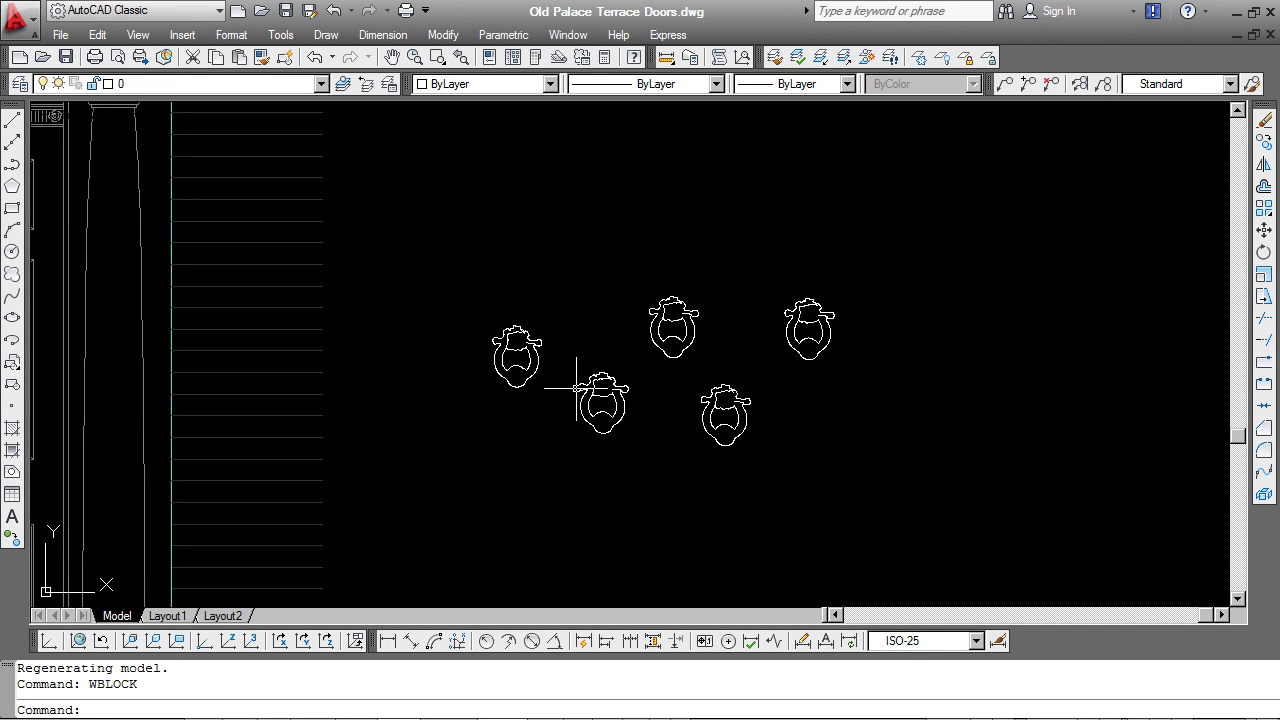